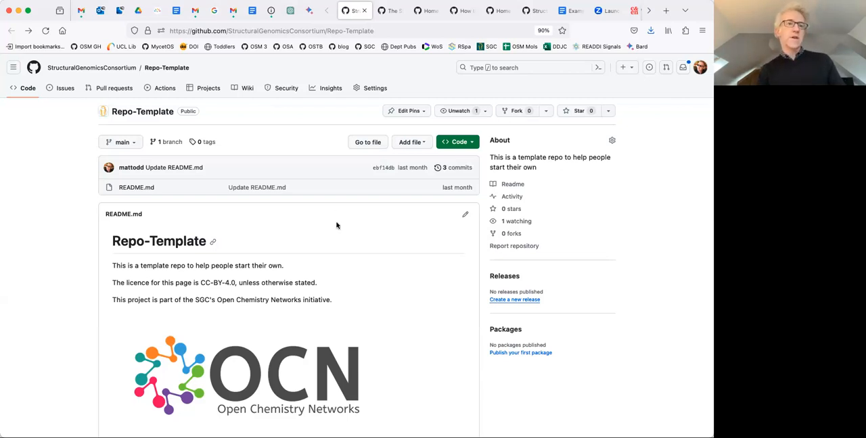
scroll(336, 226, down, 1)
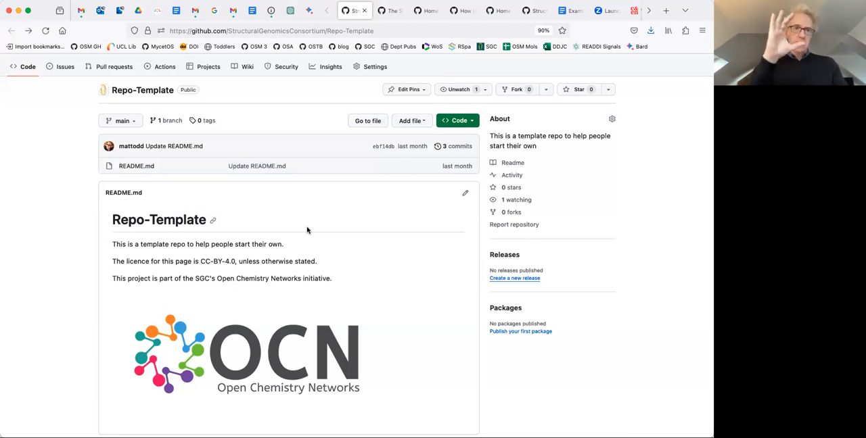
scroll(224, 178, up, 1)
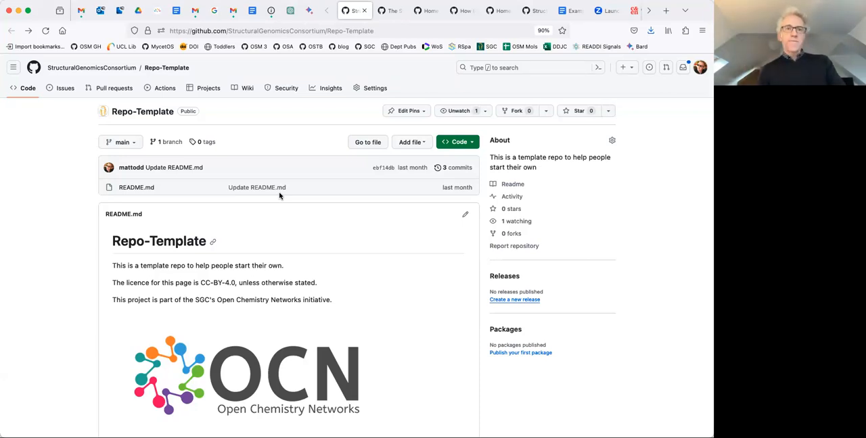
Create the wiki's first page, Home, with the text "This page is the wiki for this project, links are shown to the right." and save it.
click(246, 90)
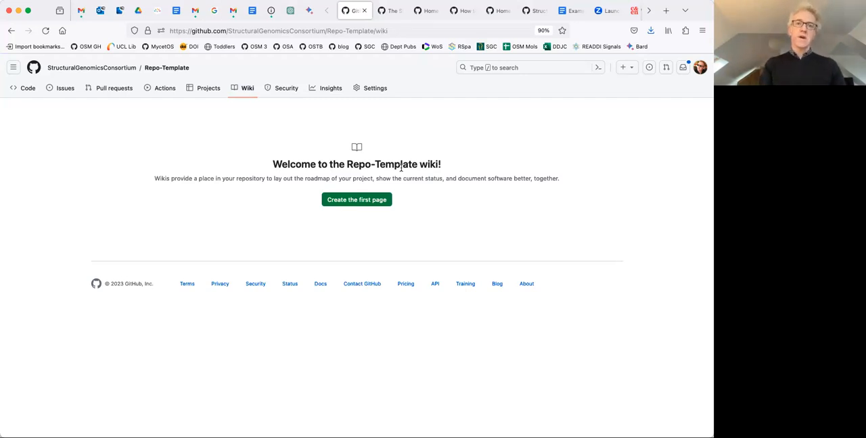
click(348, 200)
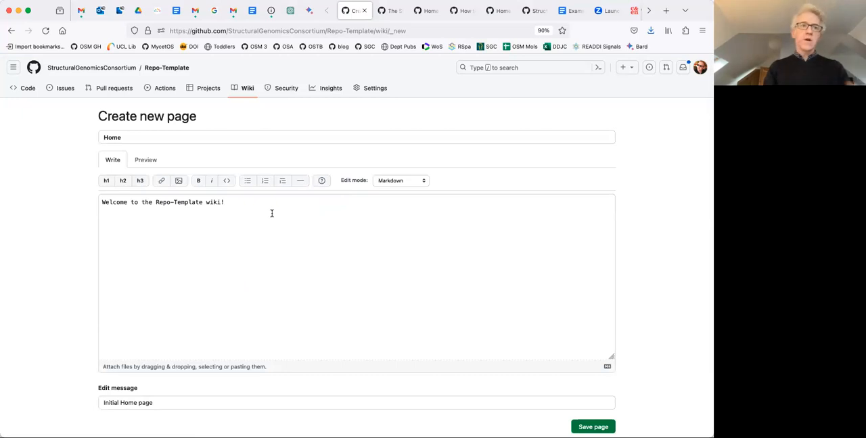
drag(227, 202, 99, 201)
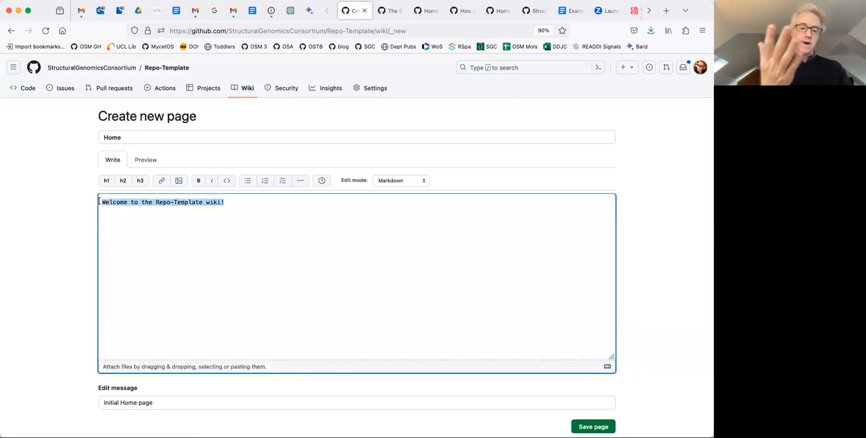
text(This page is the wiki)
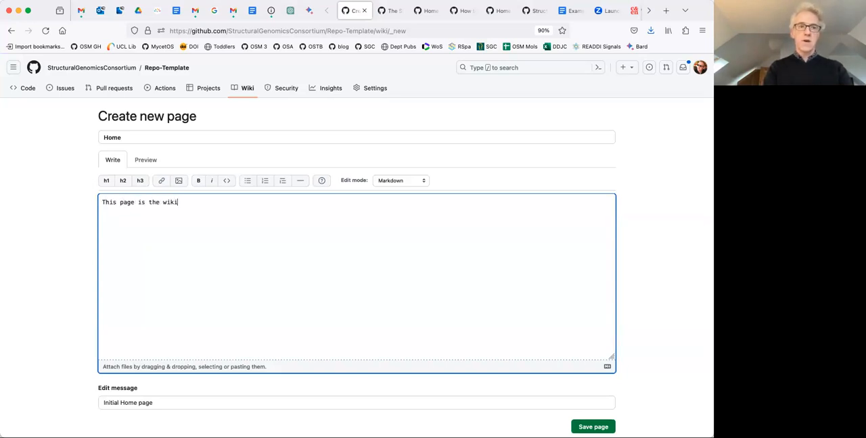
text( for this peoj)
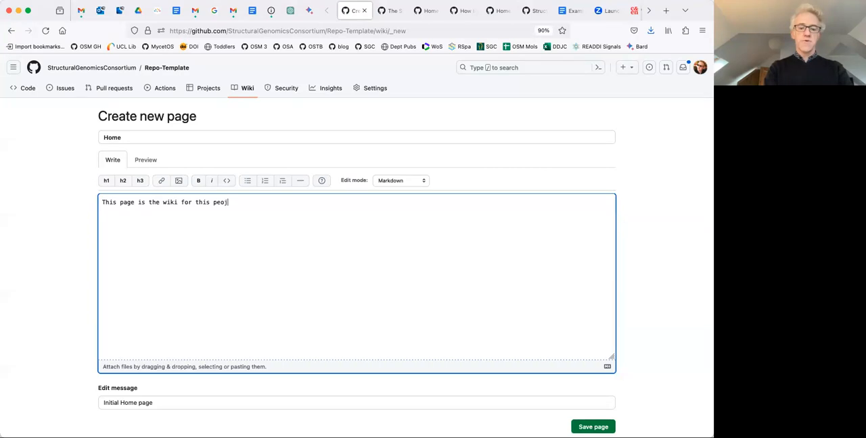
key(BackSpace)
key(BackSpace)
key(BackSpace)
text(roje)
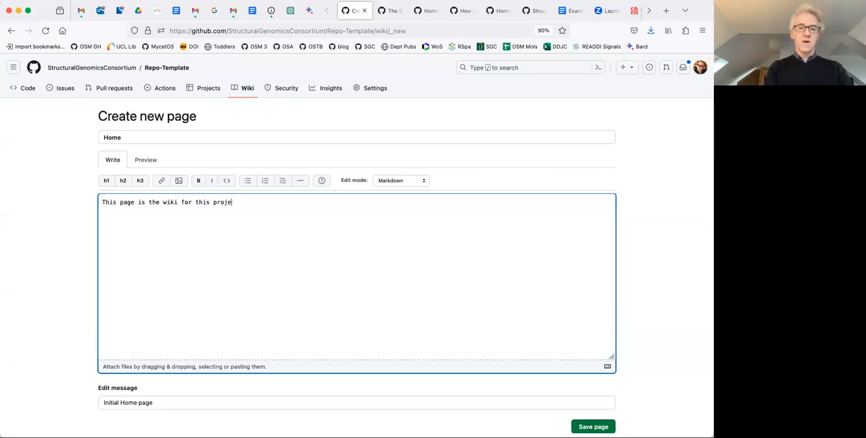
text(ct, links are shown to the right.)
key(Return)
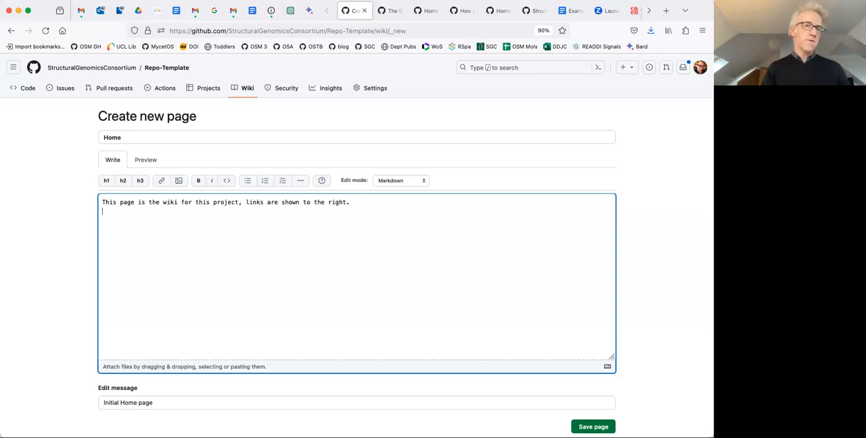
scroll(616, 202, down, 2)
click(592, 349)
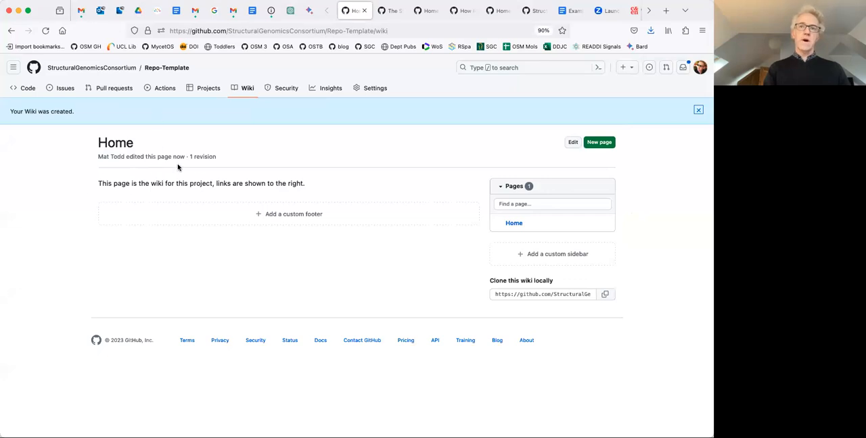
Open the wiki's Home page for editing, look over its title and text, and save it again.
click(574, 144)
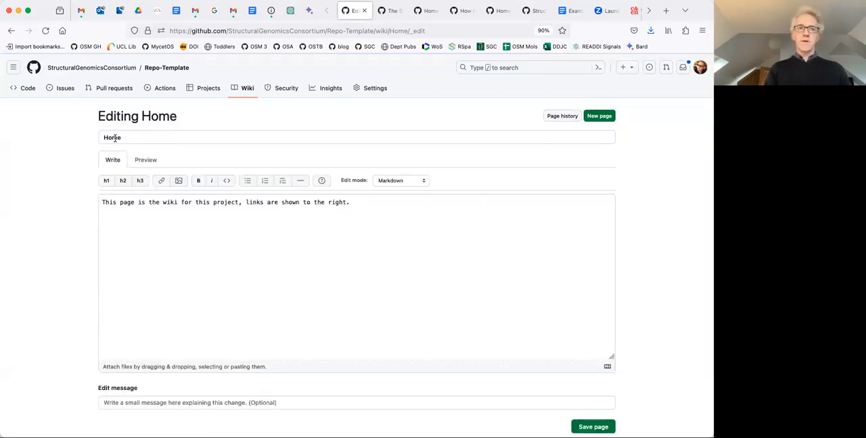
scroll(203, 349, down, 2)
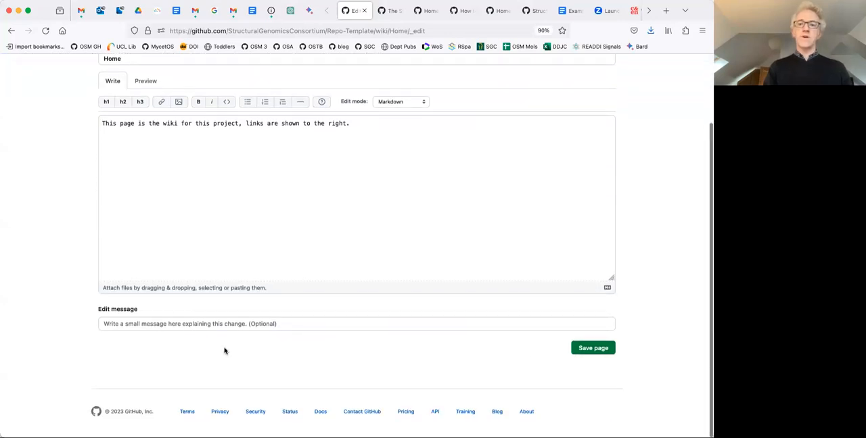
click(593, 348)
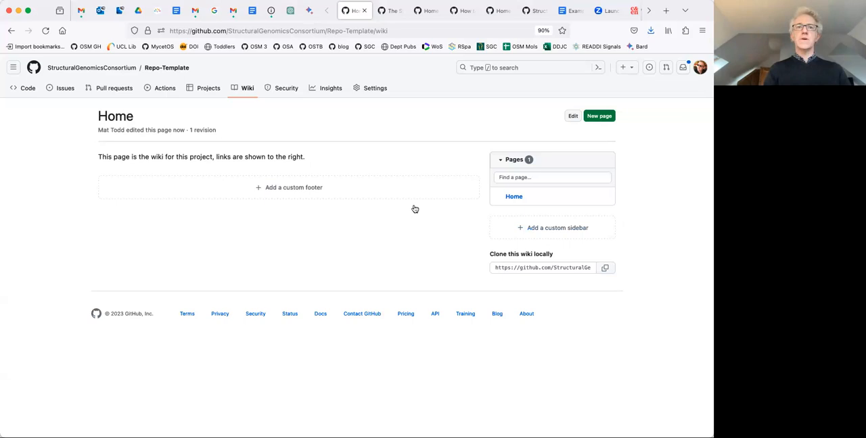
Switch to the CNP5-PLCZ1 wiki, view The Story So Far, and examine the custom sidebar on its Home page.
click(392, 15)
scroll(679, 251, down, 2)
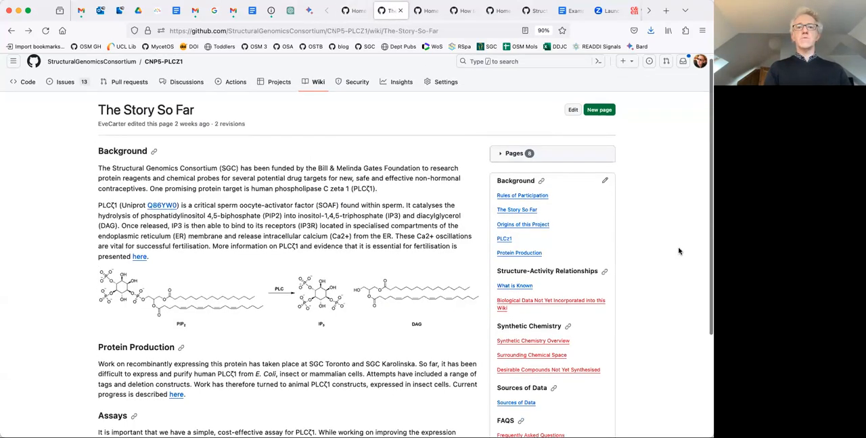
scroll(679, 251, up, 2)
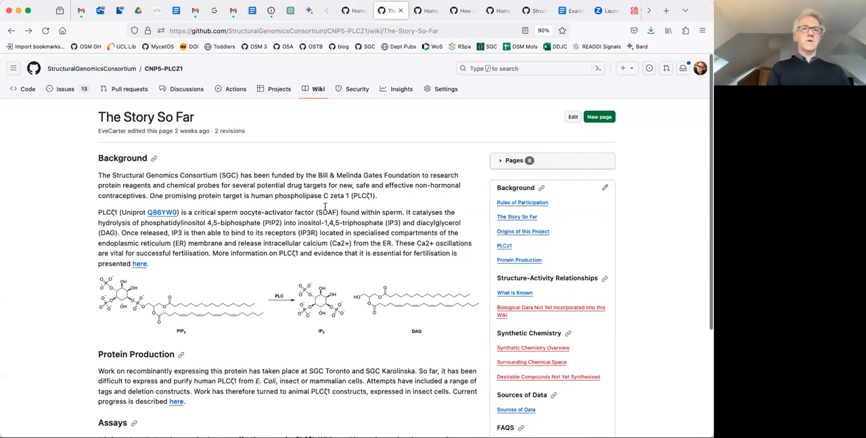
click(315, 91)
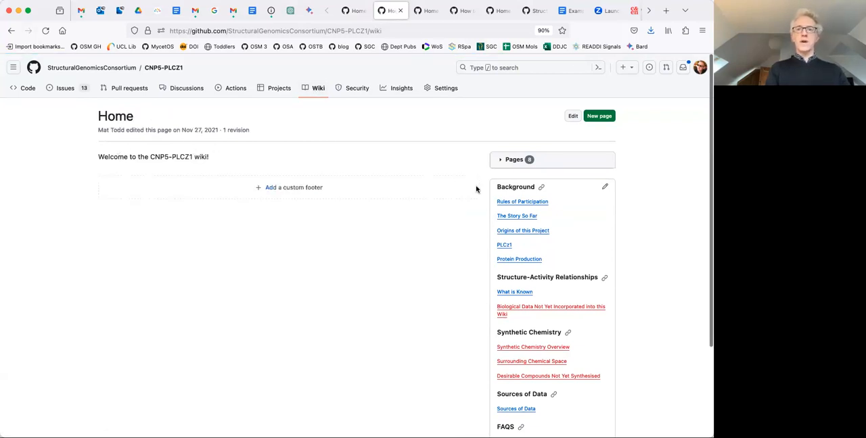
scroll(638, 232, down, 2)
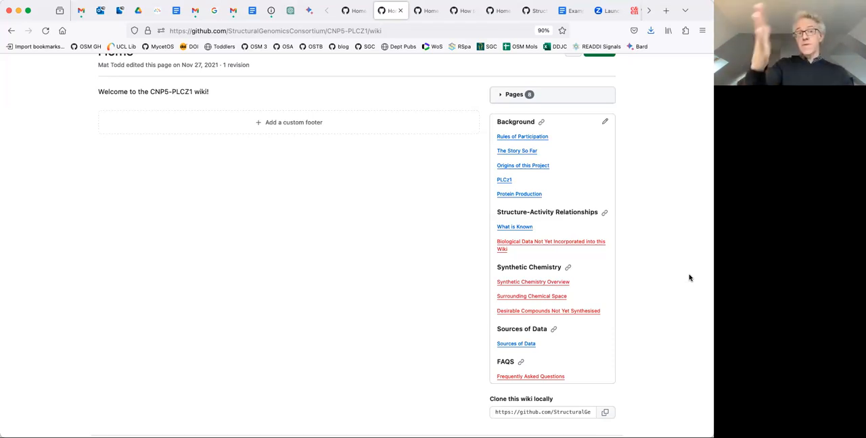
Look through the Rules of Participation, The Story So Far and Origins of this Project pages in the CNP5-PLCZ1 wiki.
click(519, 141)
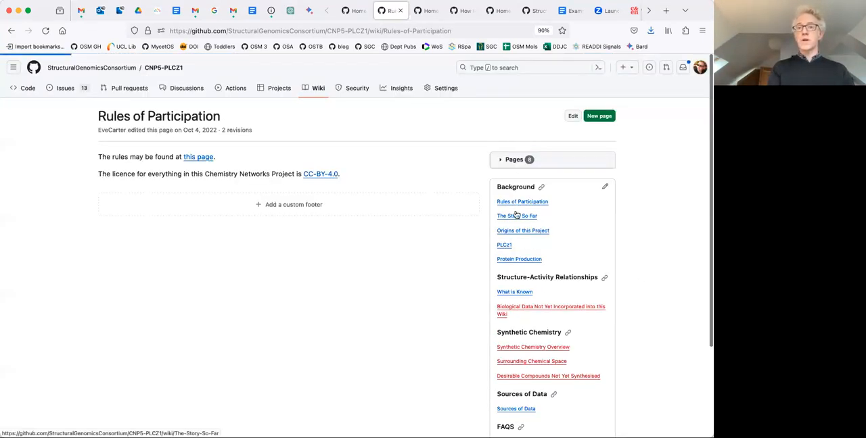
click(516, 215)
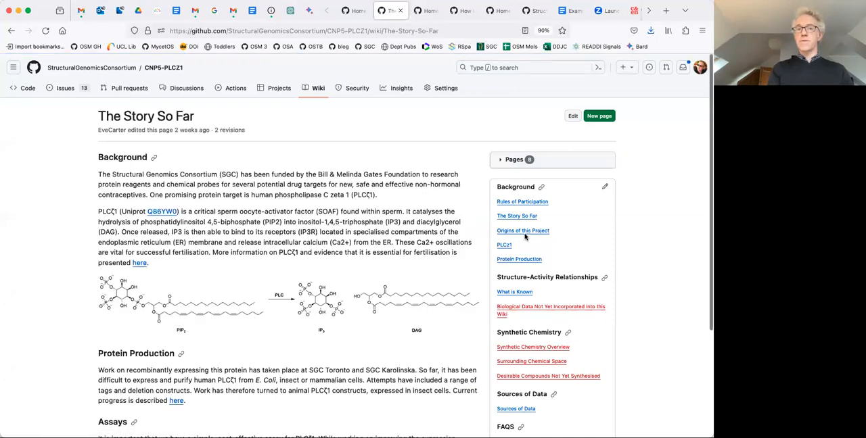
click(532, 231)
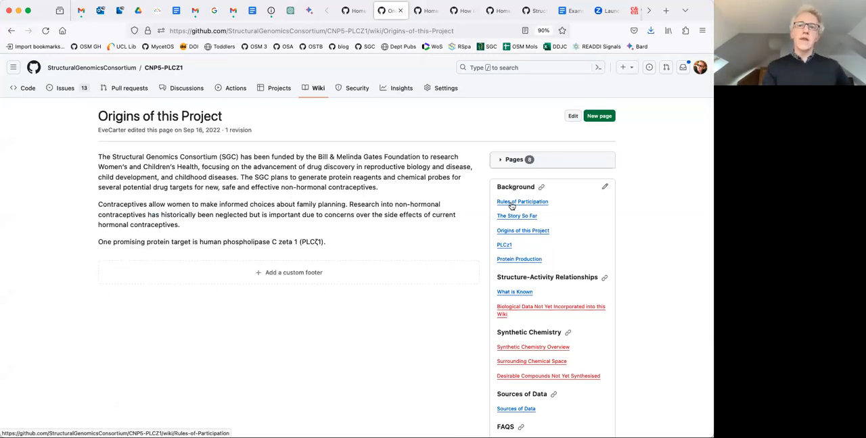
scroll(649, 202, down, 2)
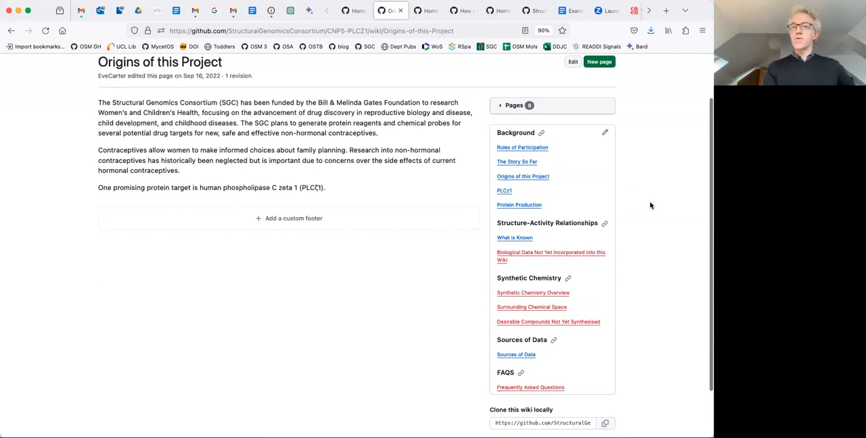
scroll(651, 206, down, 1)
scroll(651, 206, up, 1)
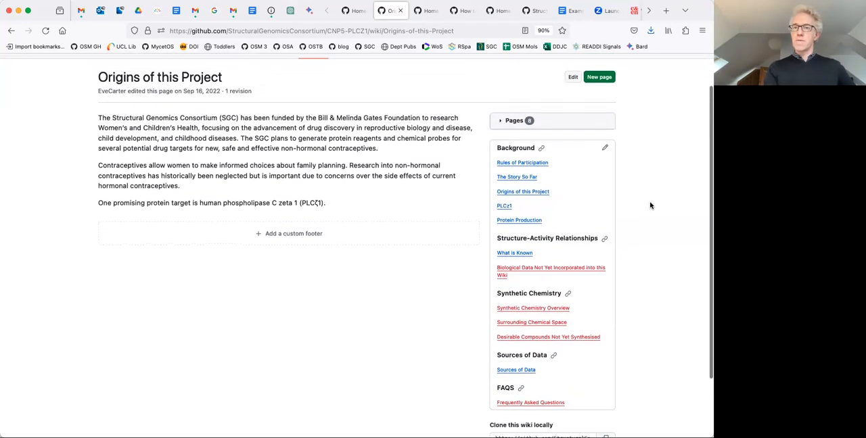
Copy the complete Markdown source of the CNP5-PLCZ1 wiki's sidebar and return to the Origins of this Project page.
click(605, 148)
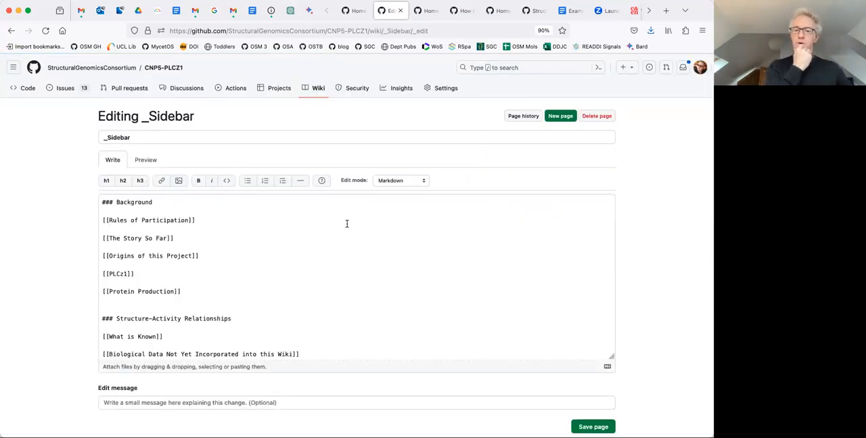
scroll(346, 224, down, 2)
scroll(213, 221, up, 2)
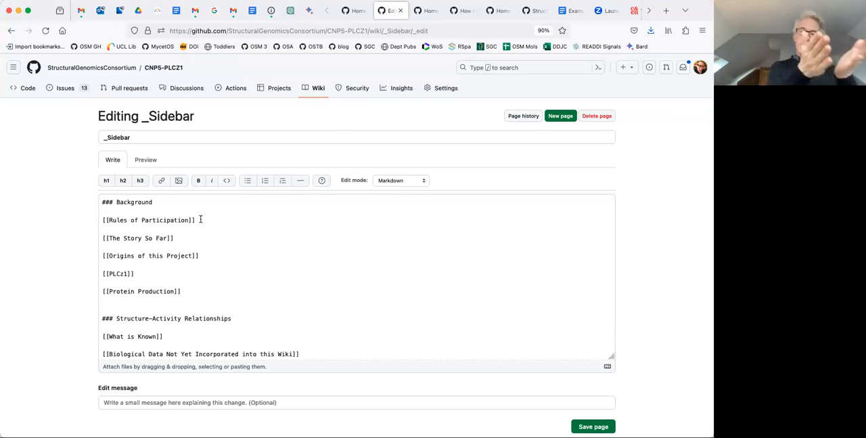
scroll(179, 221, down, 2)
scroll(179, 221, up, 1)
click(219, 232)
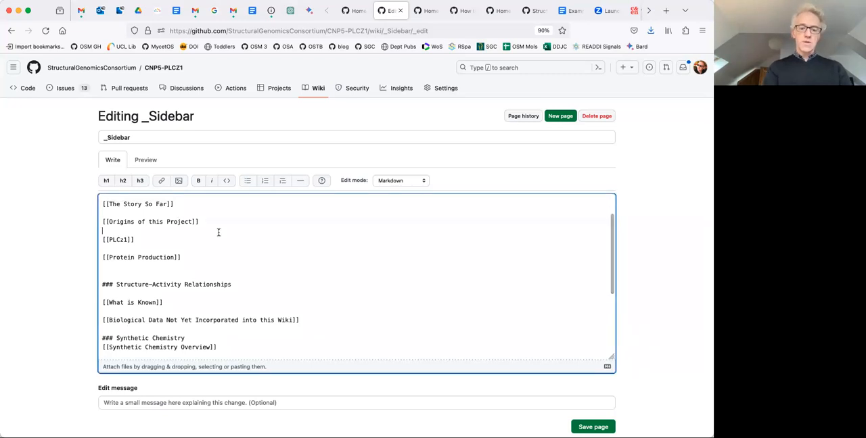
key(super+a)
scroll(219, 232, down, 5)
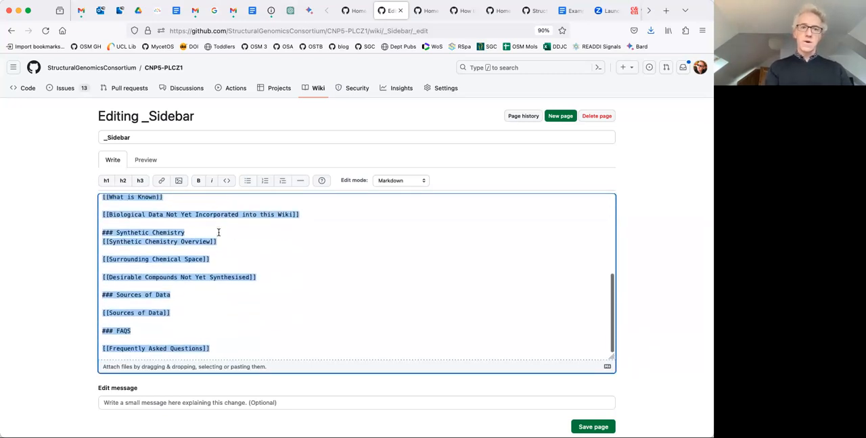
scroll(218, 232, up, 3)
scroll(219, 232, up, 3)
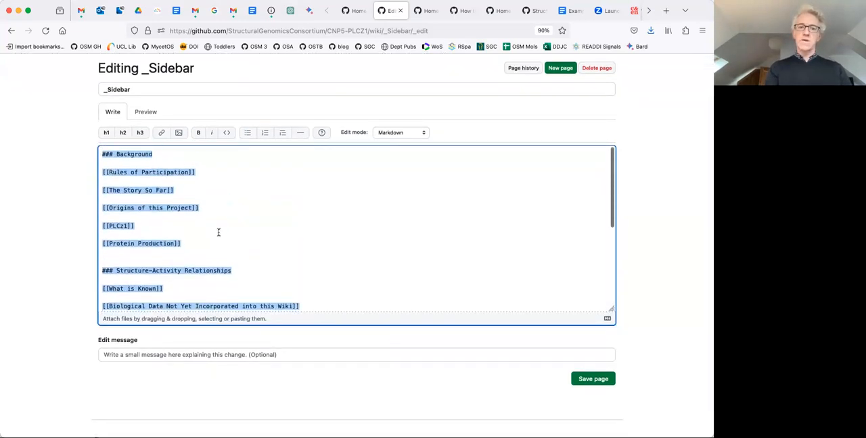
click(14, 32)
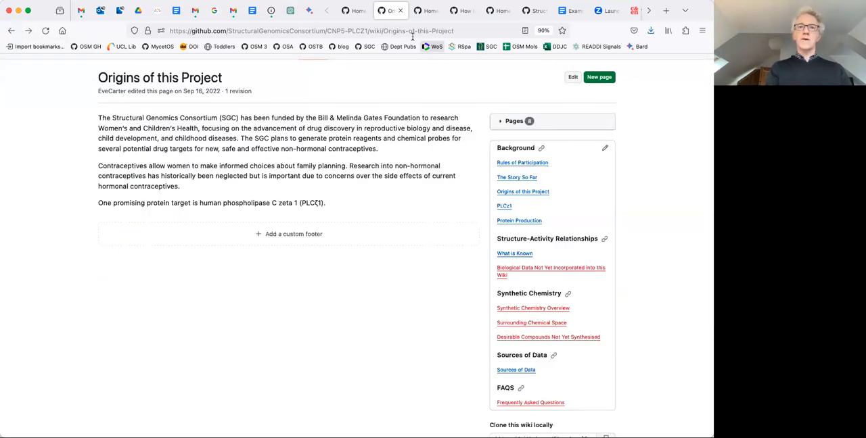
Start a custom sidebar in the Repo-Template wiki and paste in the Markdown copied from the CNP5-PLCZ1 sidebar.
click(356, 15)
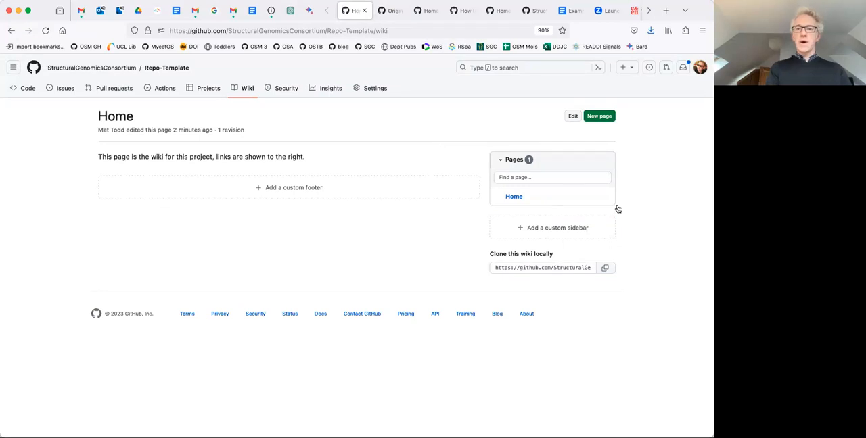
click(549, 230)
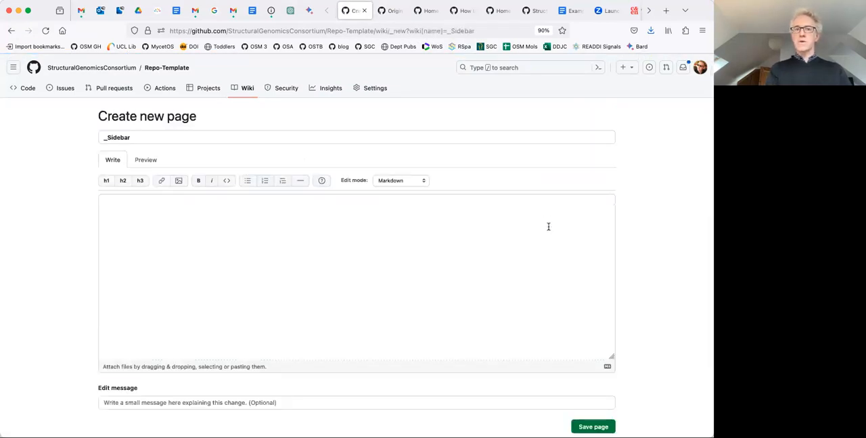
click(548, 227)
key(ctrl+v)
scroll(450, 249, up, 5)
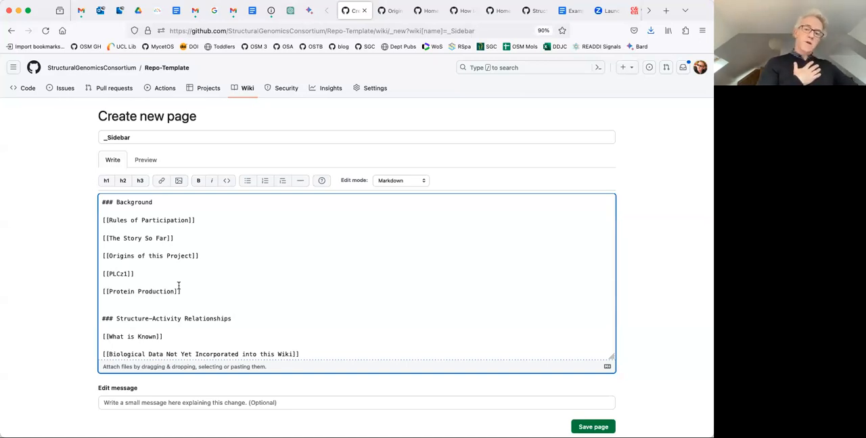
Delete the PLCz1 and Protein Production links from the new sidebar's Background section, along with the extra blank line.
drag(183, 292, 104, 264)
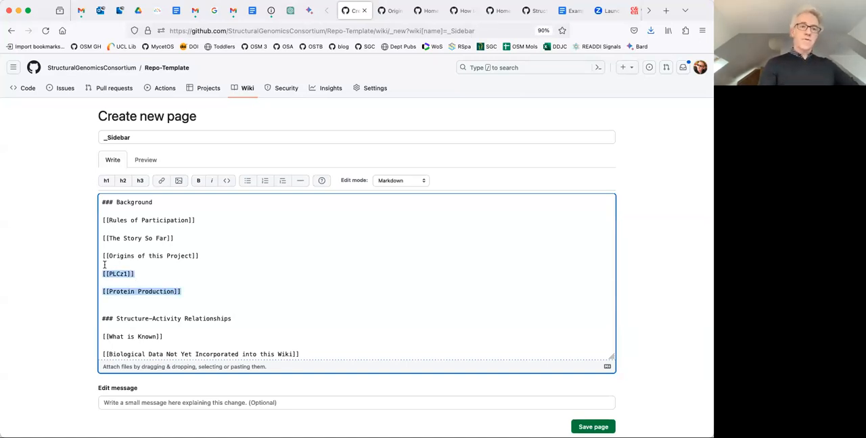
key(BackSpace)
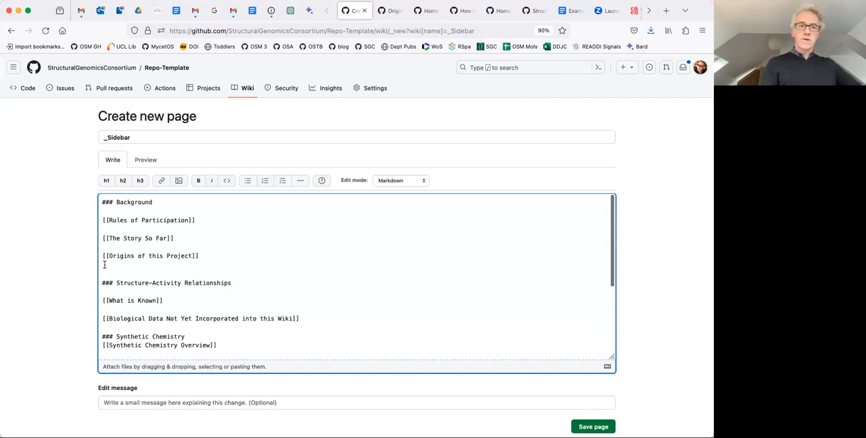
scroll(242, 277, down, 1)
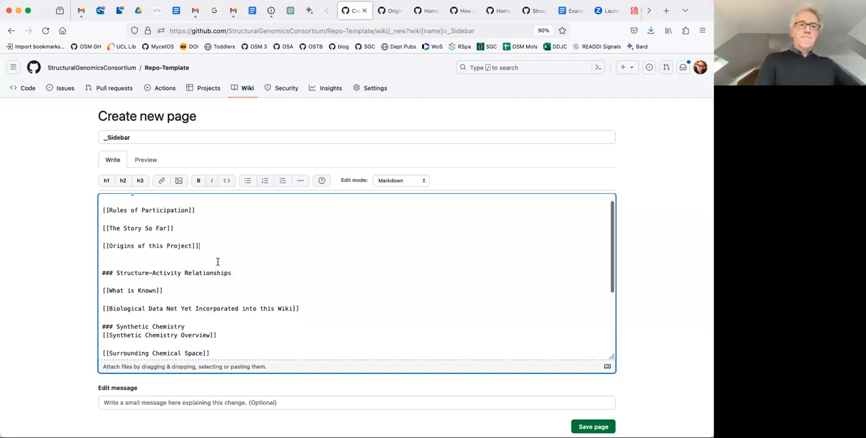
key(BackSpace)
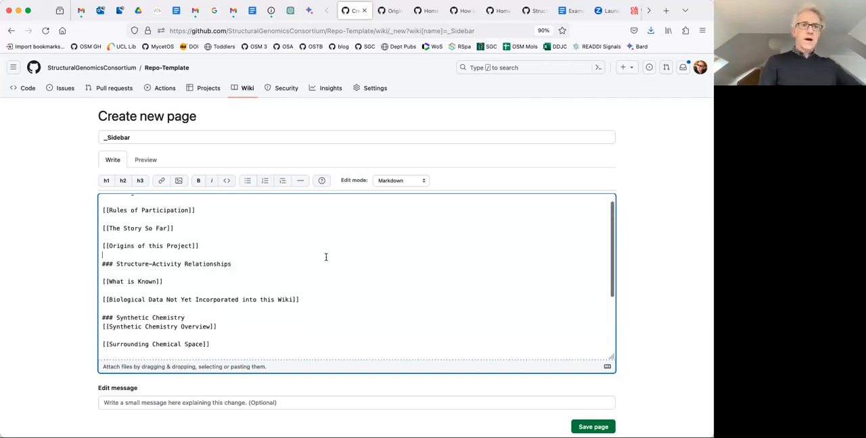
Look over the remaining sections of the sidebar's Markdown and save the custom sidebar page.
scroll(326, 257, down, 1)
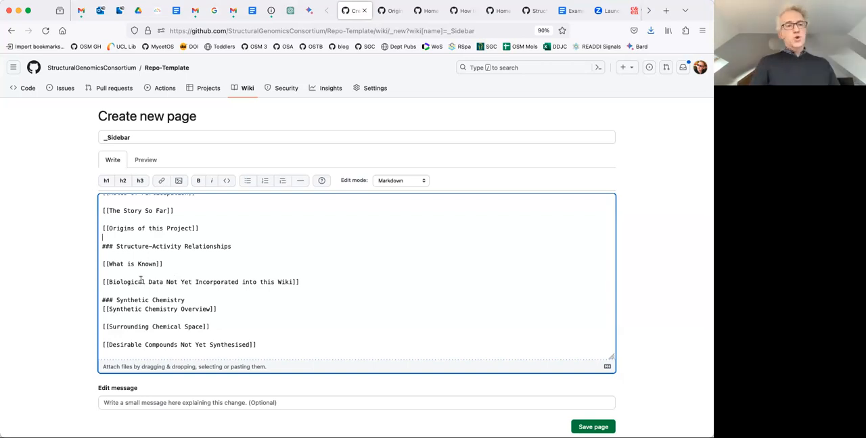
click(307, 279)
drag(250, 282, 101, 282)
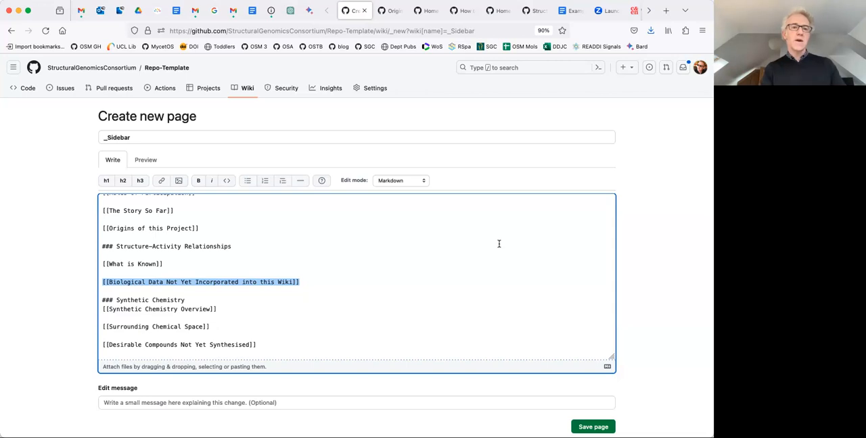
scroll(375, 275, down, 3)
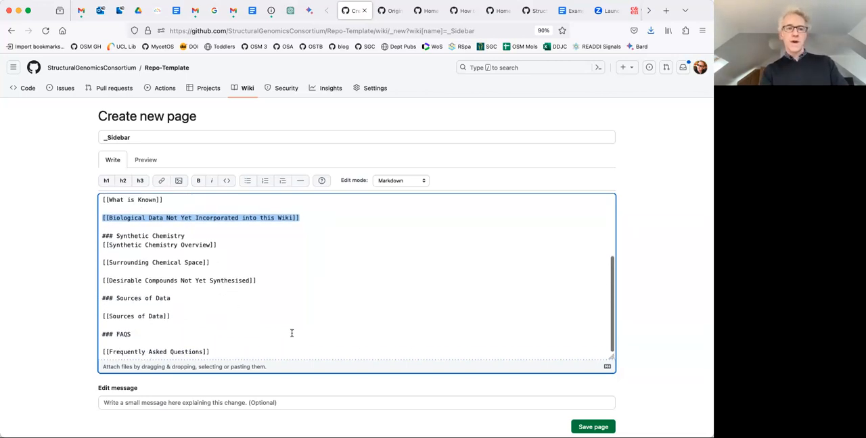
scroll(676, 277, down, 1)
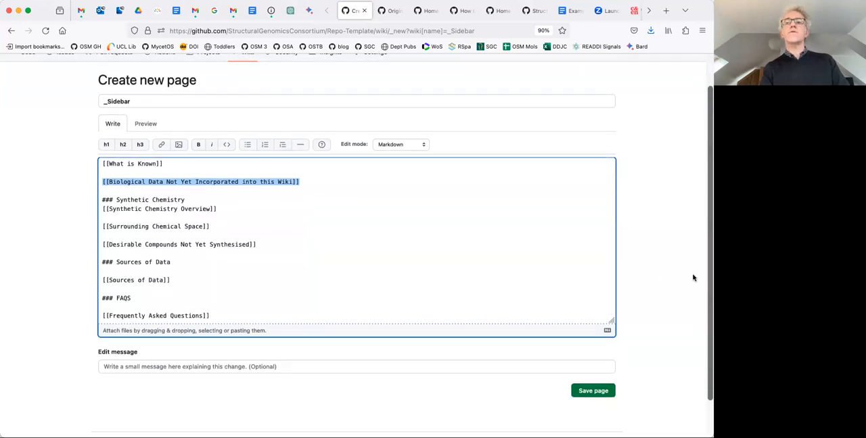
click(592, 391)
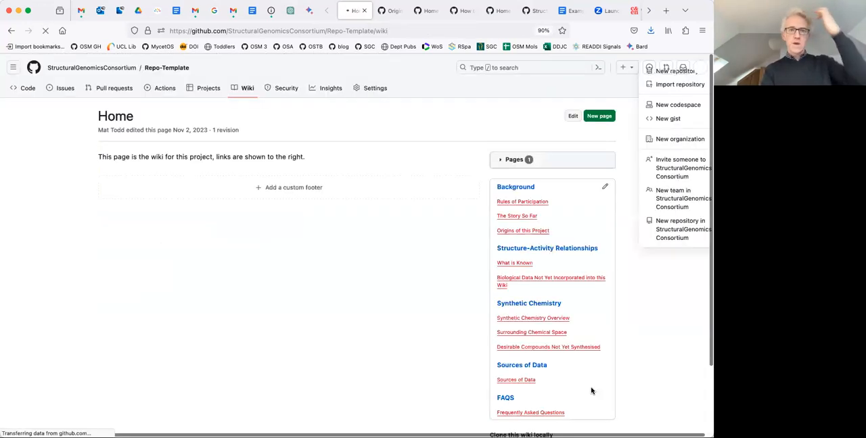
Create the missing Origins of this Project page from the sidebar and write "This project arose from a screen done at UNC by" followed by a person's first name.
scroll(652, 183, down, 1)
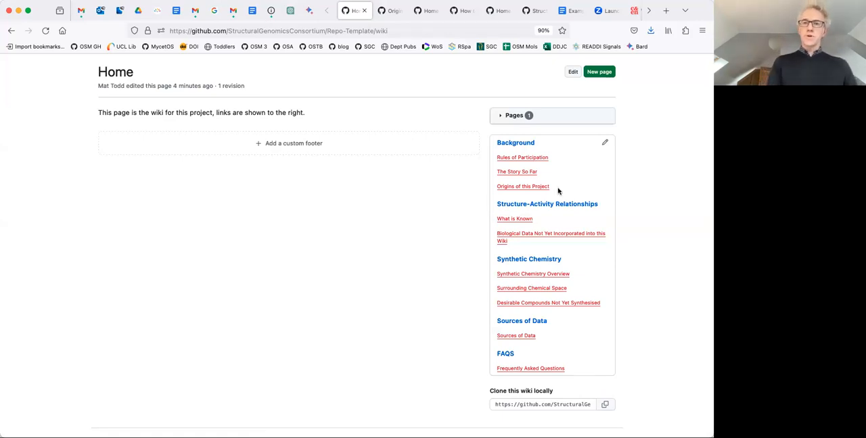
click(512, 187)
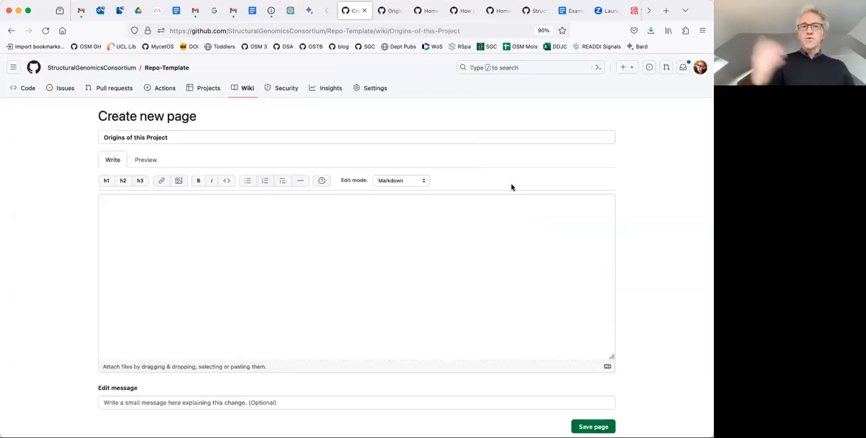
click(267, 227)
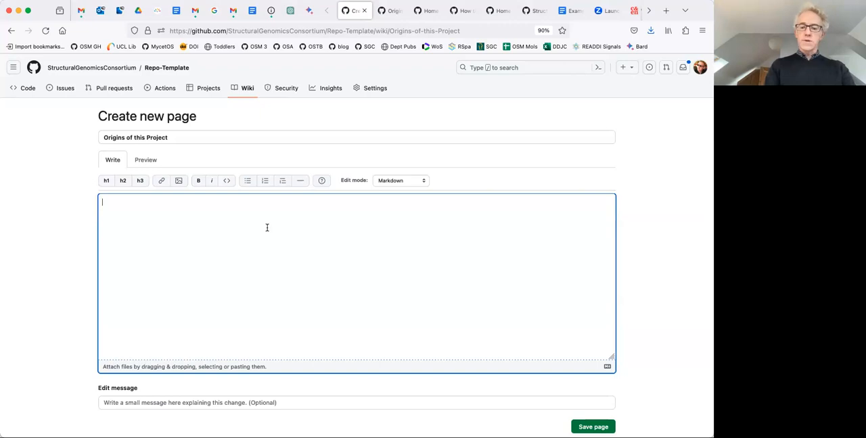
text(This )
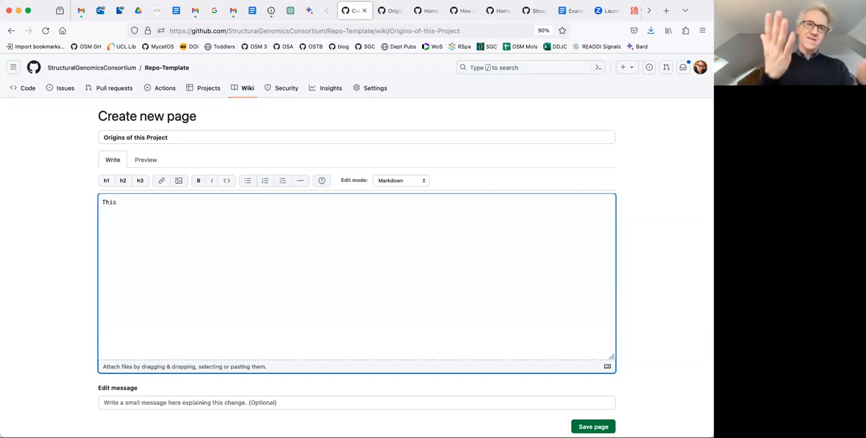
text(project )
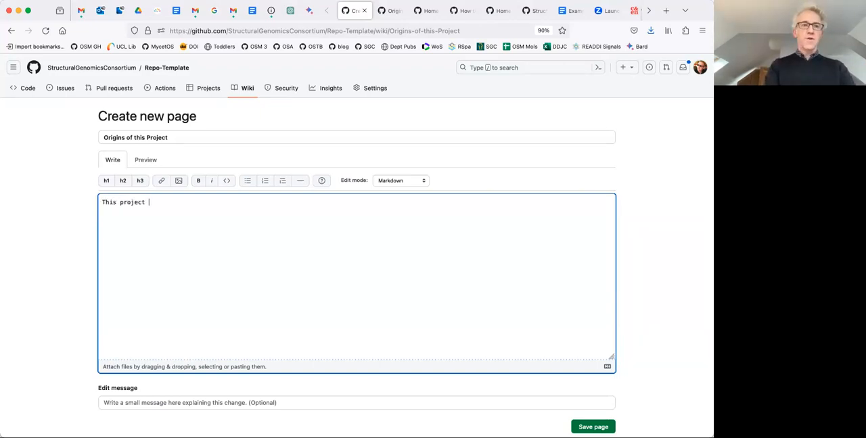
text(arose from a )
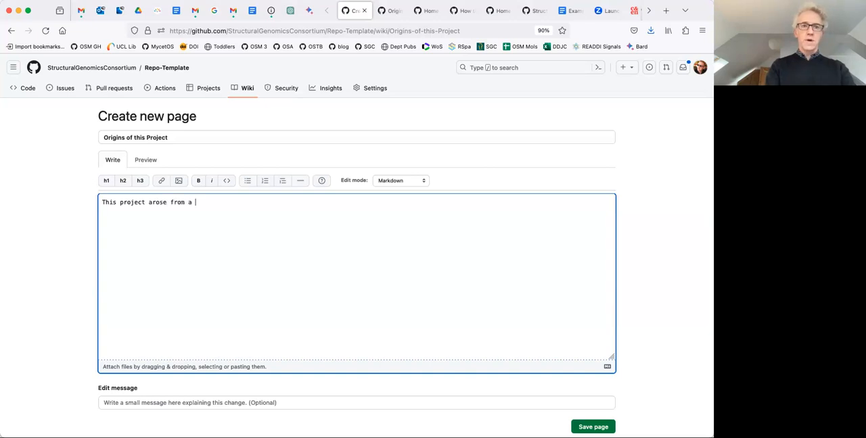
text(screen done)
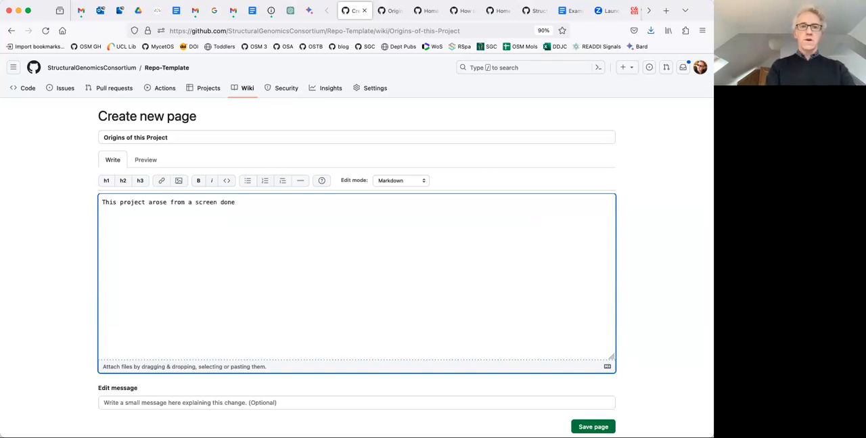
text( at UNC by Geoffrey)
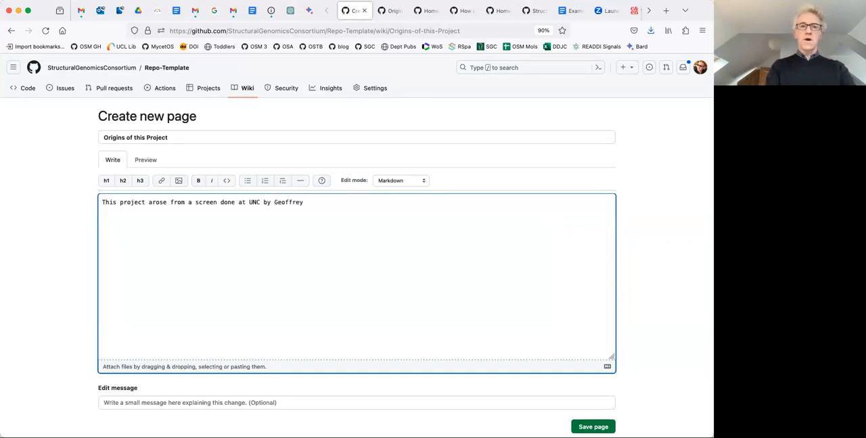
text(, who)
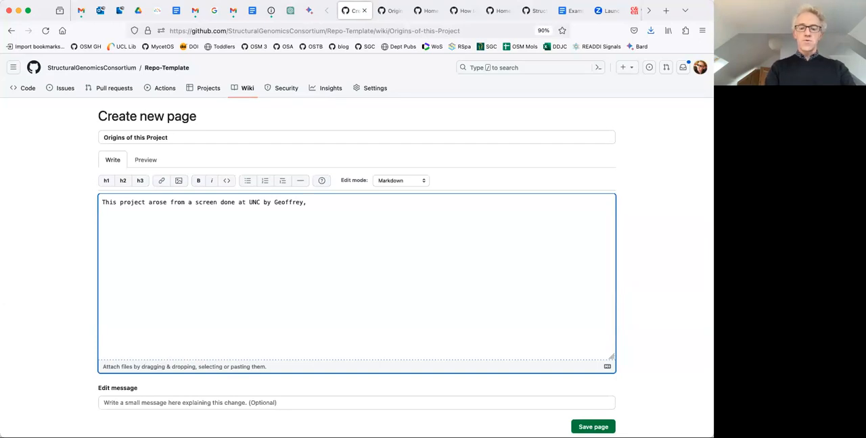
key(BackSpace)
key(BackSpace)
key(BackSpace)
key(BackSpace)
key(BackSpace)
End the opening sentence, add "The raw data may be found here." and begin a new paragraph.
text(. The)
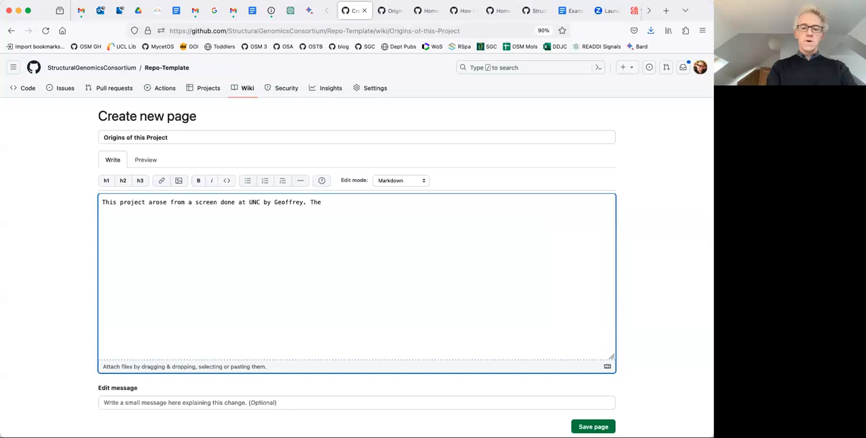
text( raw data)
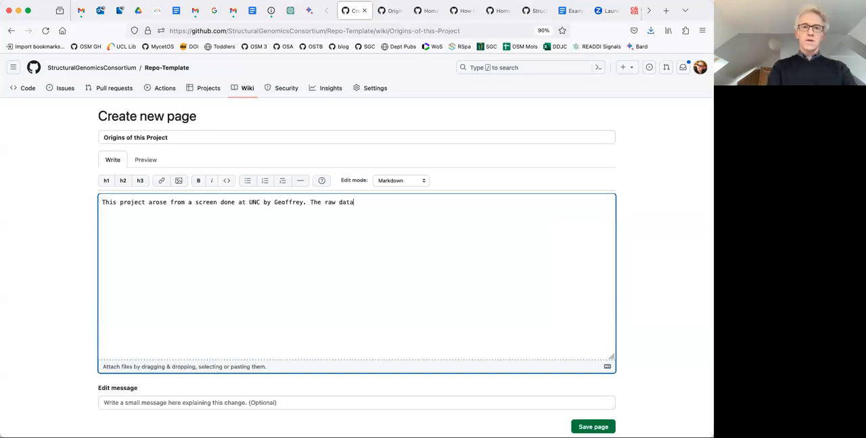
text( may be f)
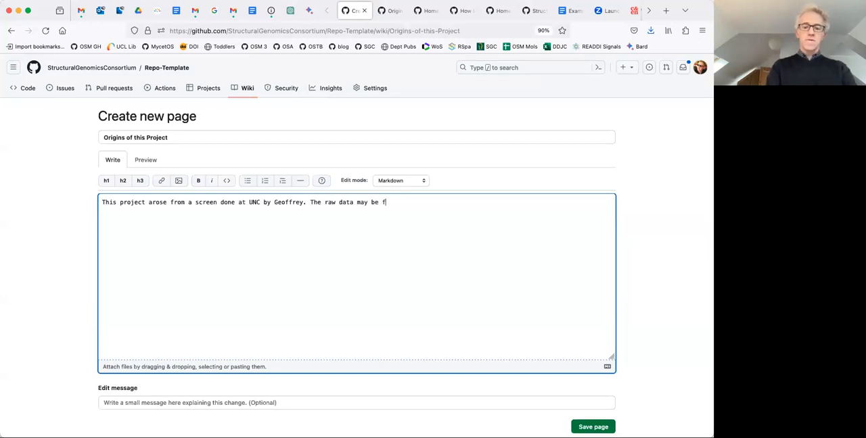
text(ound here)
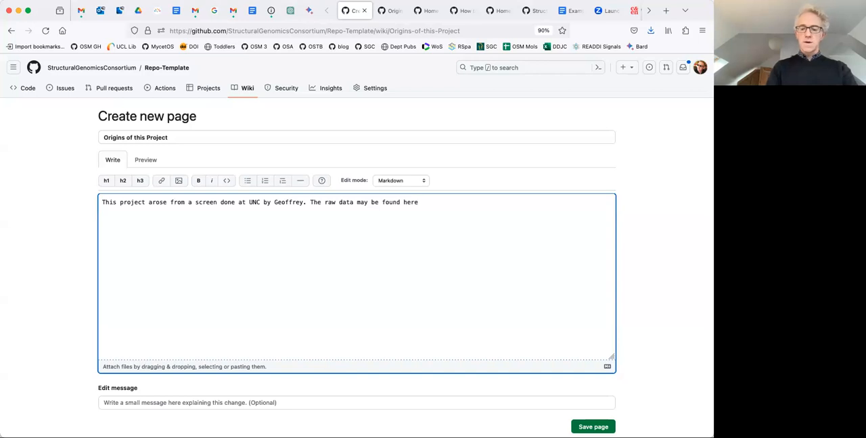
text(.  )
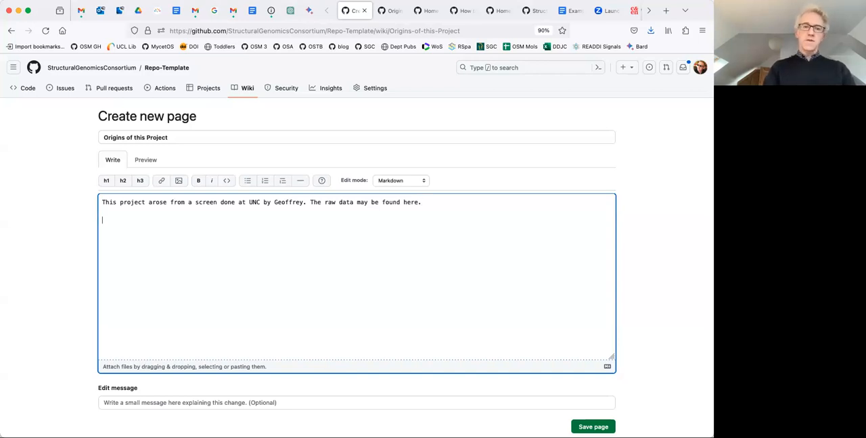
text(What happened next)
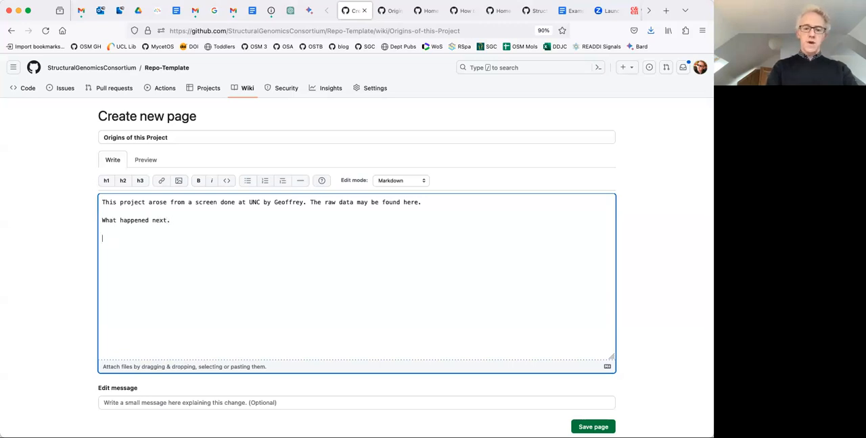
text(.)
Add the paragraphs "What happened next." and "This project aims to build on this.", and save the Origins of this Project page.
key(Return)
key(Return)
text(Th)
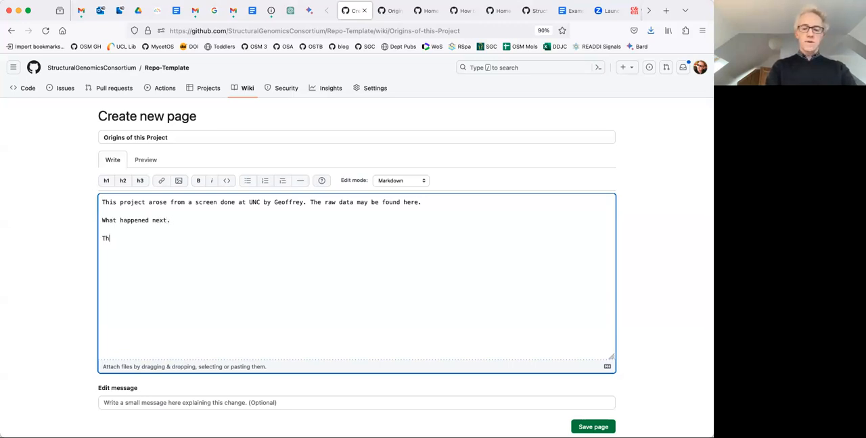
text(is project aims to build on this.)
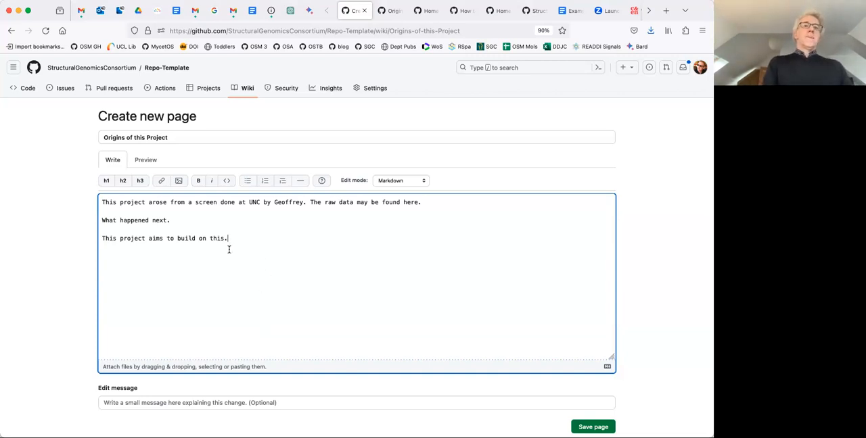
scroll(647, 245, down, 2)
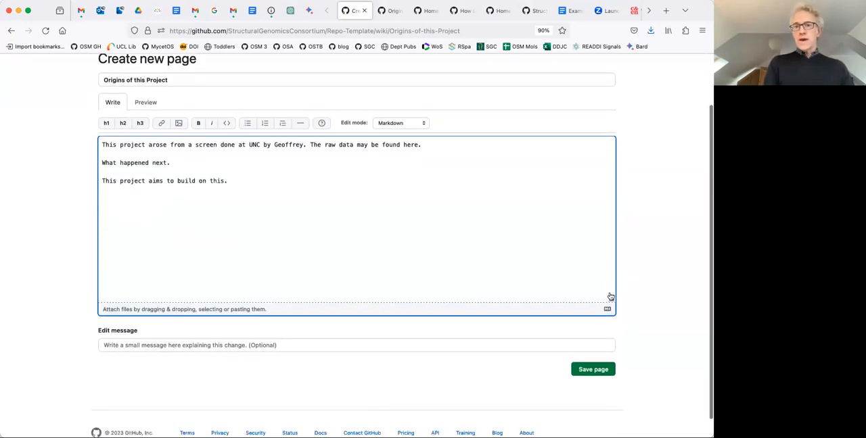
click(587, 369)
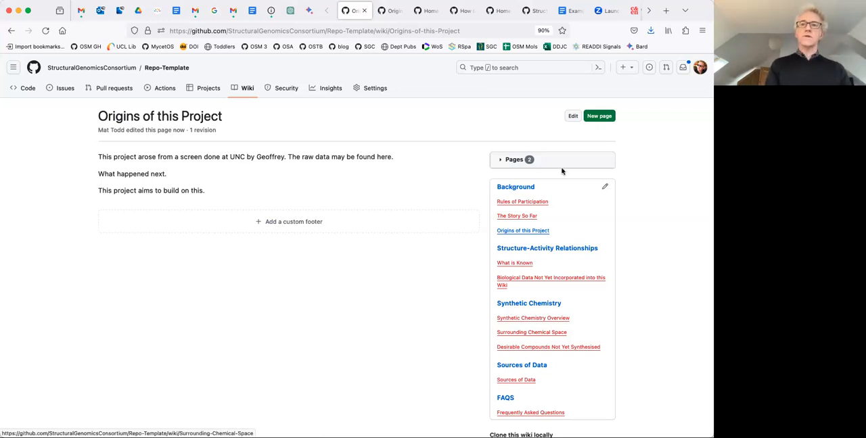
Edit the Origins of this Project page, adding a "Heading h1" line below the text formatted as a level 1 header.
click(572, 117)
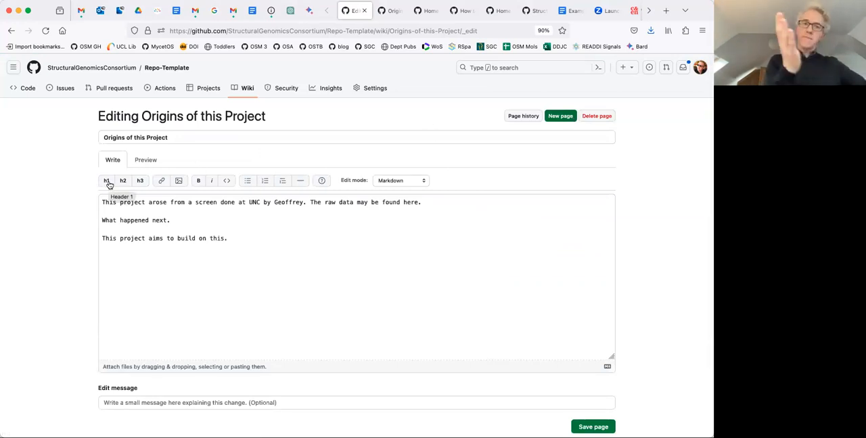
click(240, 242)
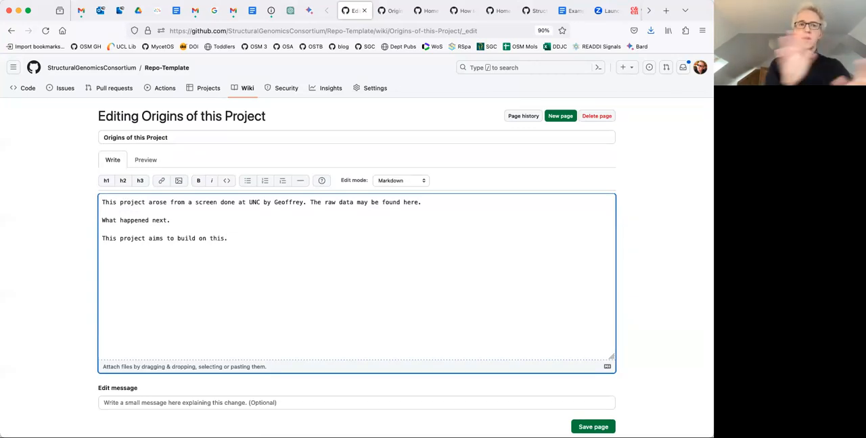
key(Return)
text(Heading)
text(h1)
drag(139, 256, 102, 257)
click(106, 182)
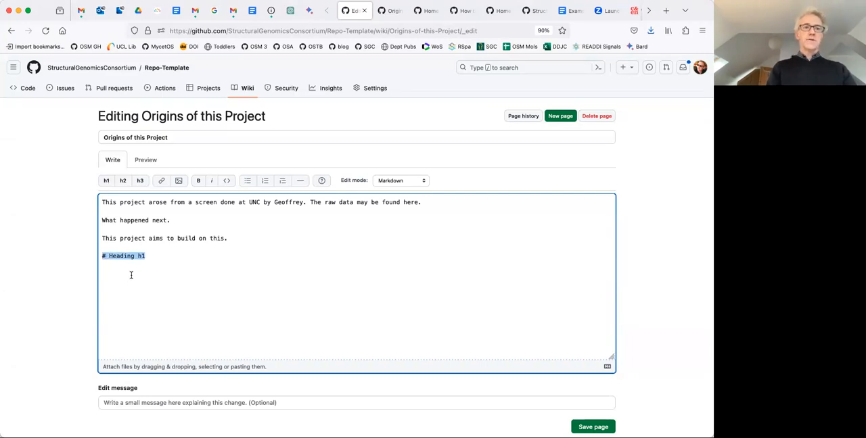
Add a "Heading h2" line below the first heading, format it as a level 2 header and save the page.
click(153, 258)
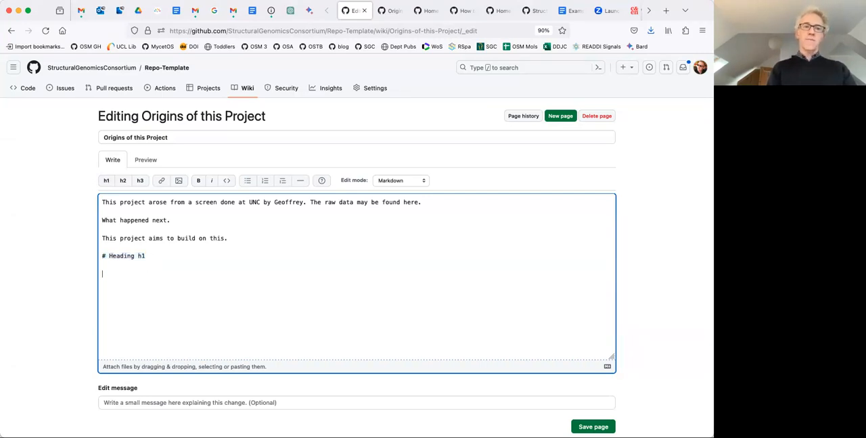
text(HE)
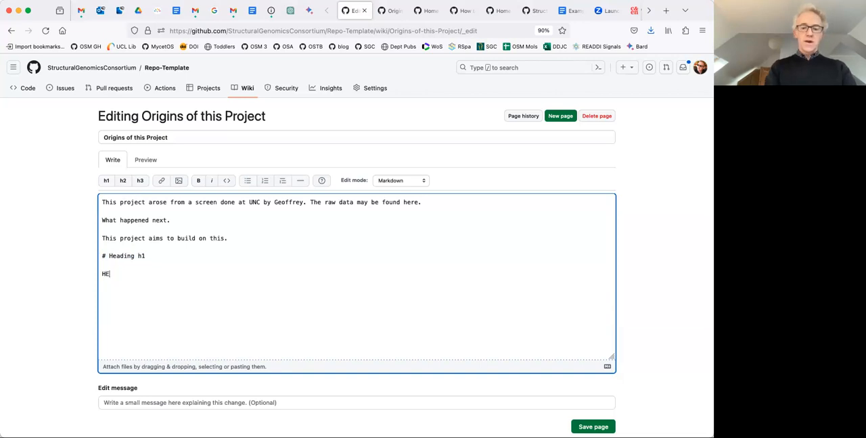
text(adn)
key(BackSpace)
key(BackSpace)
key(BackSpace)
key(BackSpace)
text(ea)
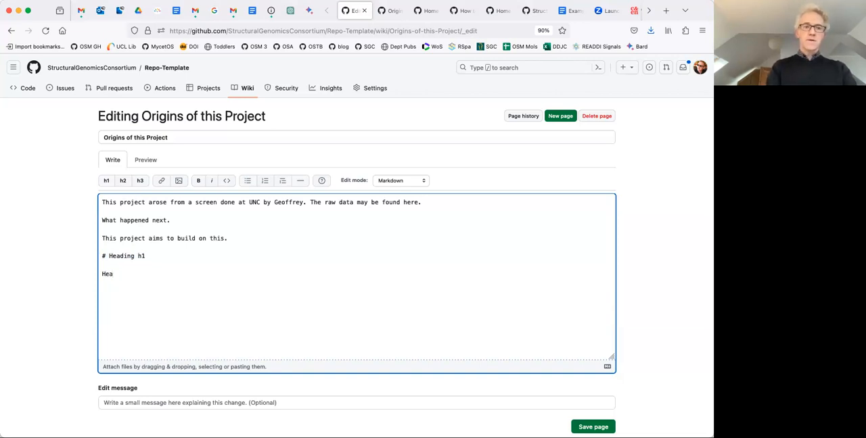
text(ding h2)
click(101, 274)
click(124, 184)
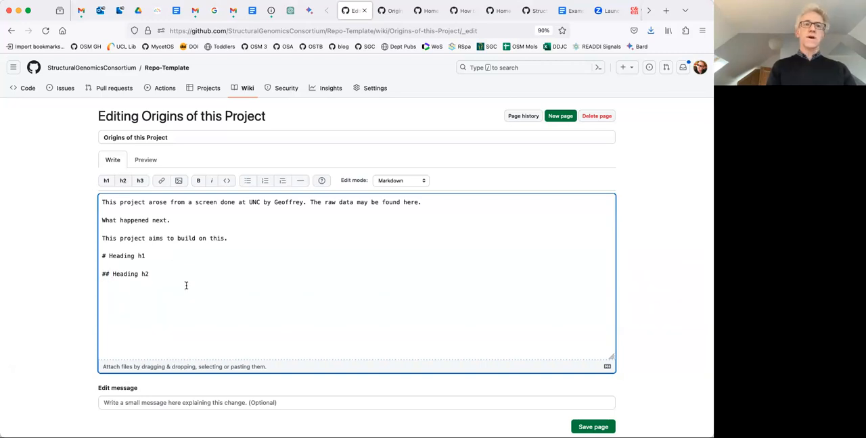
scroll(669, 262, down, 3)
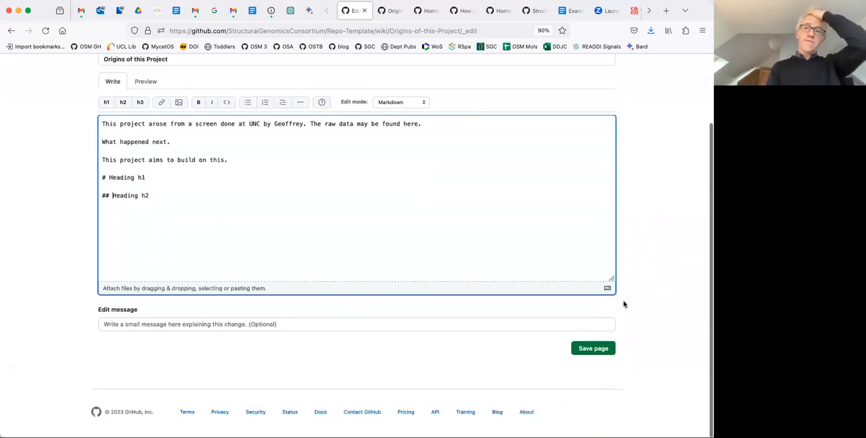
click(587, 348)
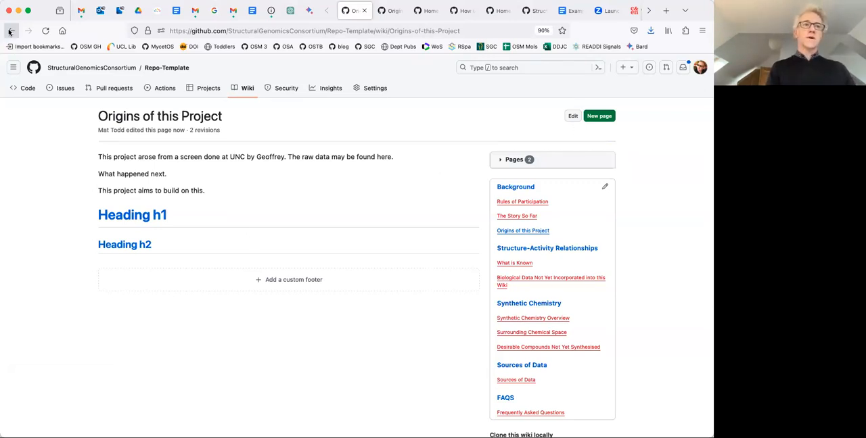
Open the Origins of this Project page for editing and review the section layout of The Story So Far in the CNP5-PLCZ1 wiki.
click(573, 116)
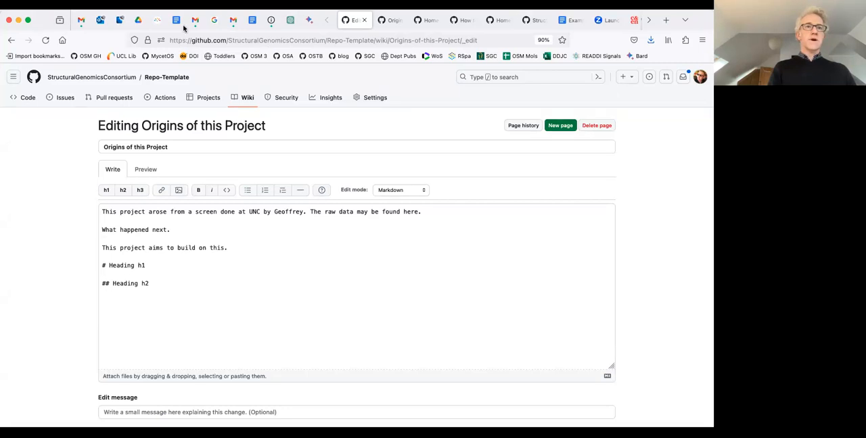
click(388, 26)
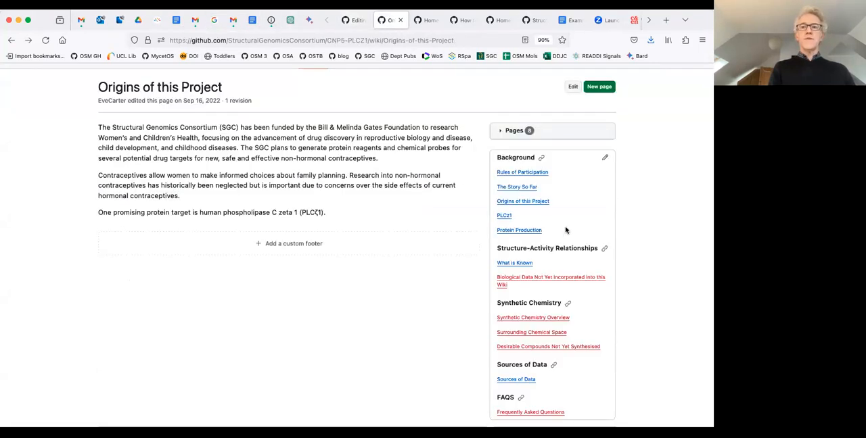
click(516, 188)
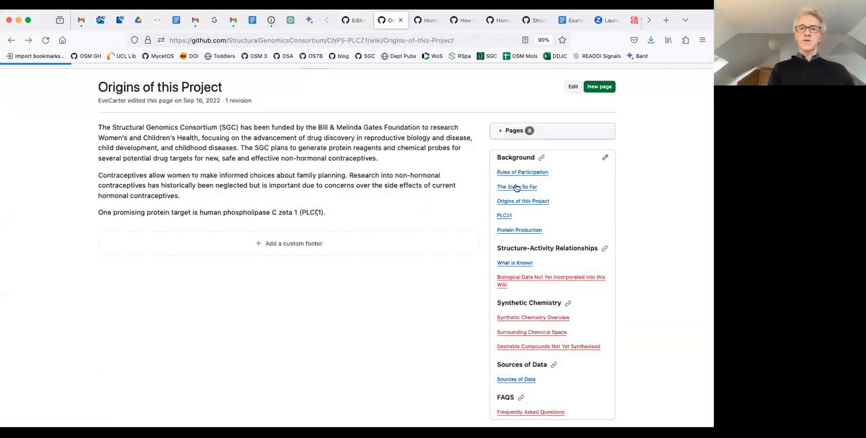
scroll(306, 169, down, 1)
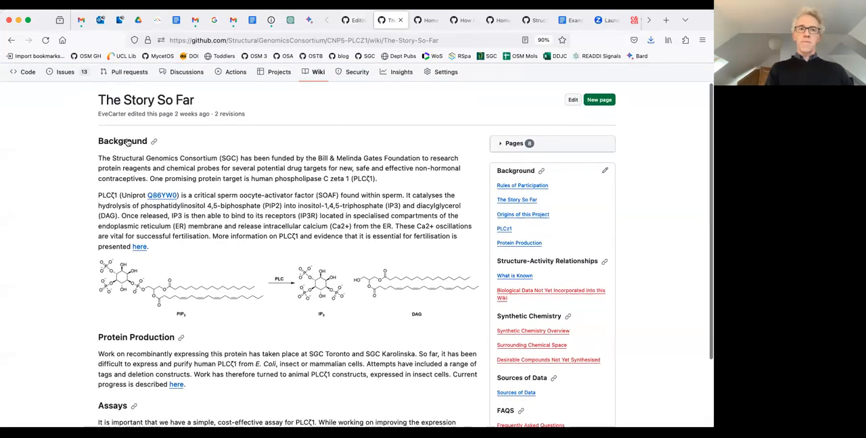
scroll(140, 337, down, 4)
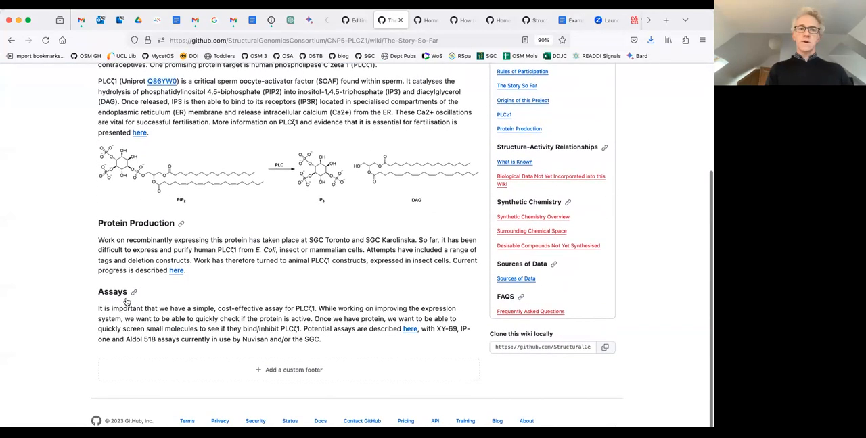
scroll(159, 263, up, 3)
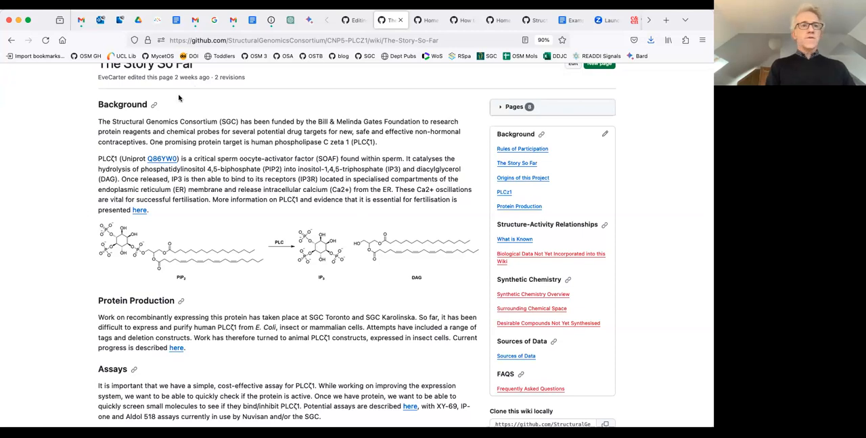
scroll(219, 179, down, 1)
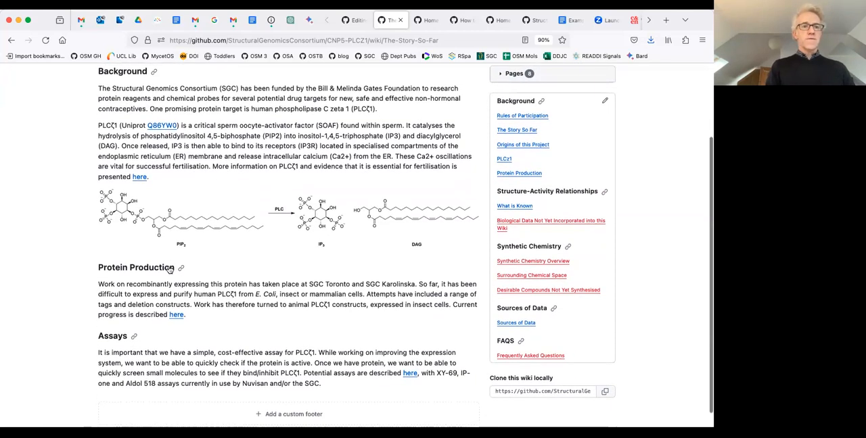
scroll(548, 79, up, 1)
Examine the Markdown source of The Story So Far and open the direct link to its Background section.
click(572, 69)
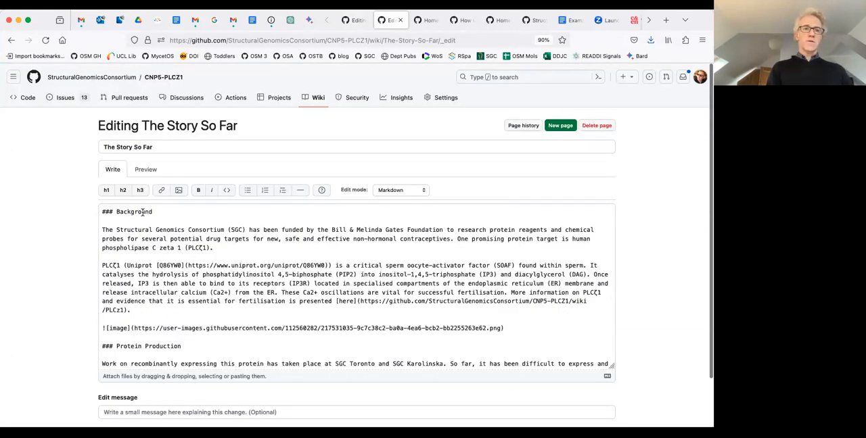
click(12, 41)
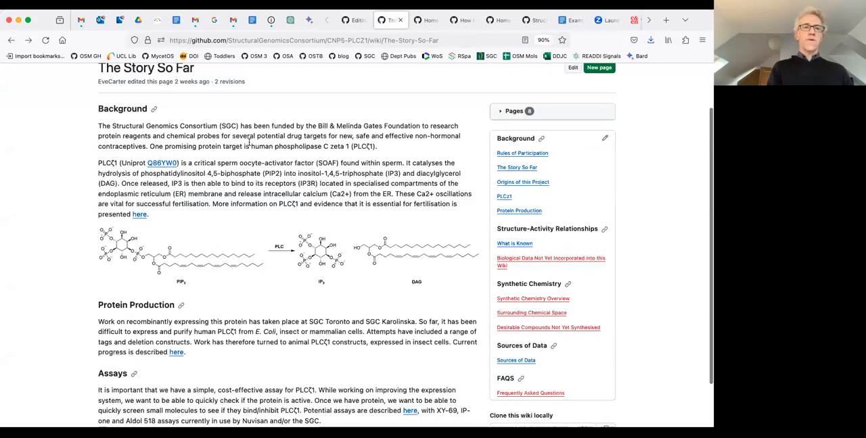
click(155, 110)
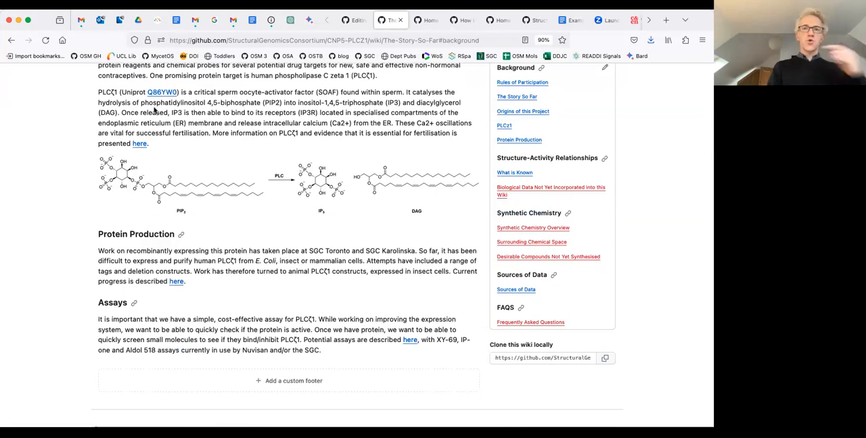
click(438, 40)
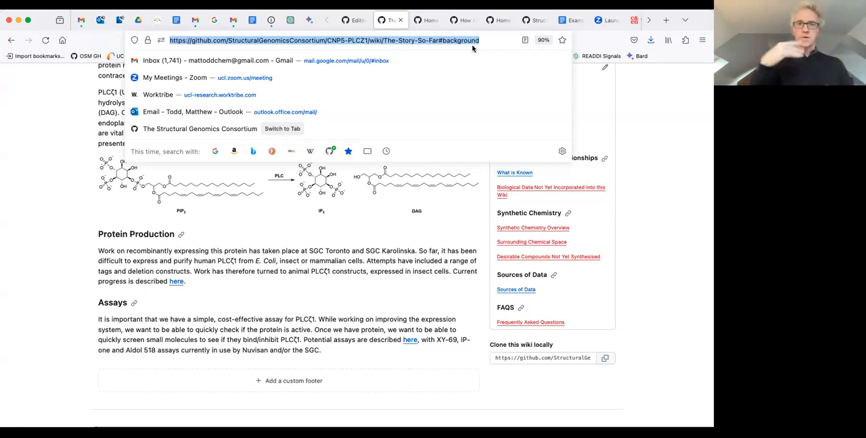
click(343, 253)
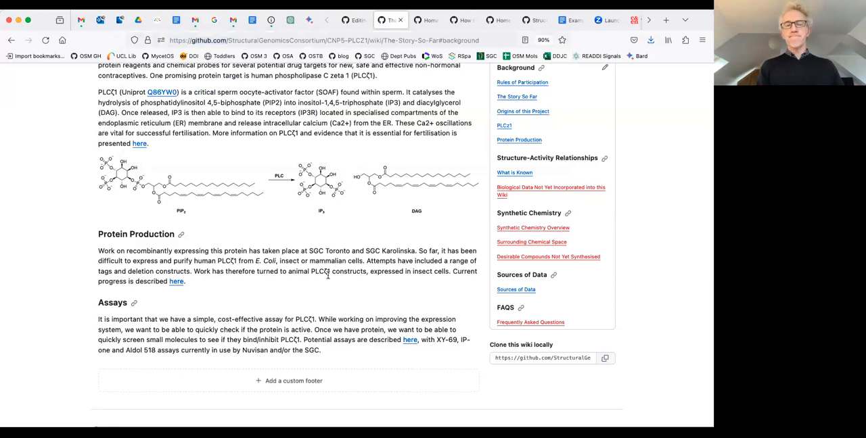
scroll(328, 276, up, 4)
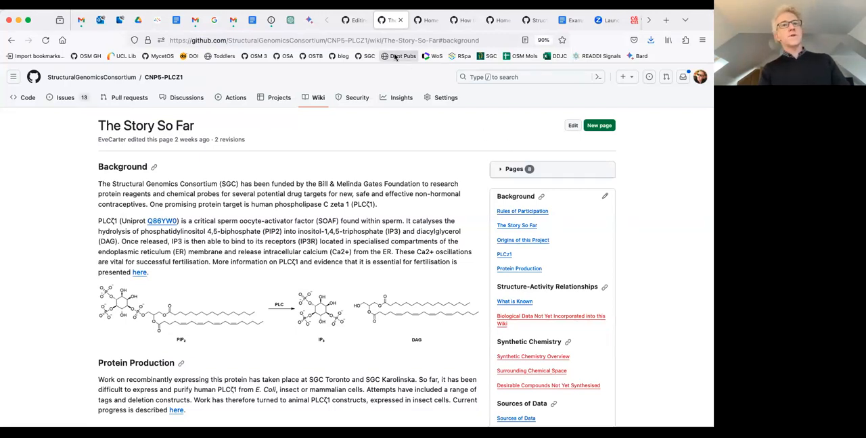
In the Origins of this Project text, turn the word "here" into the Markdown link [here](LINK).
click(353, 20)
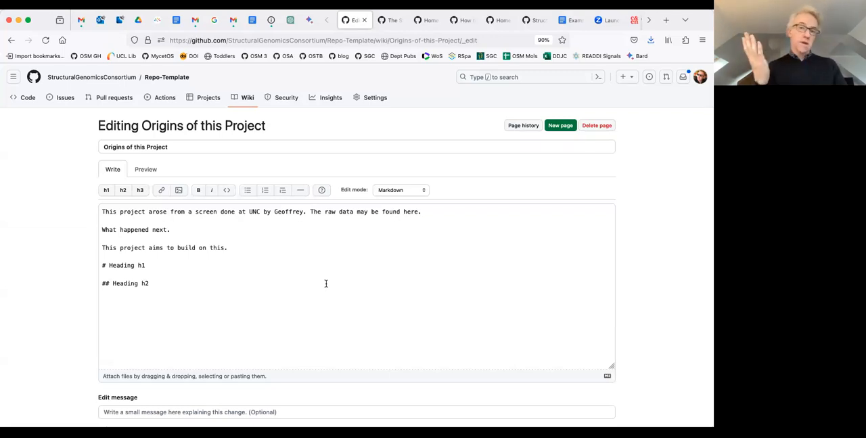
click(405, 211)
double_click(413, 212)
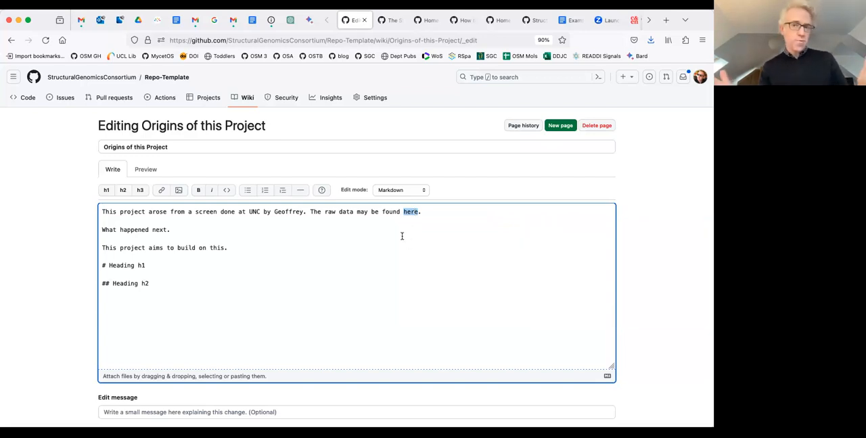
scroll(412, 212, up, 3)
scroll(412, 212, up, 3)
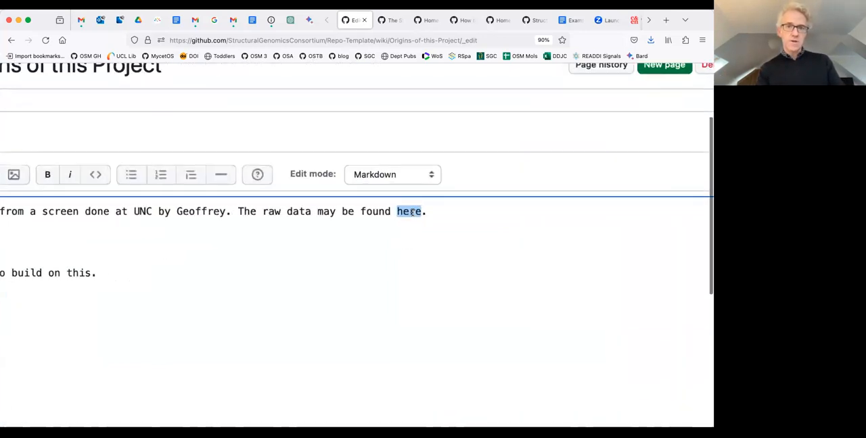
click(395, 211)
text([)
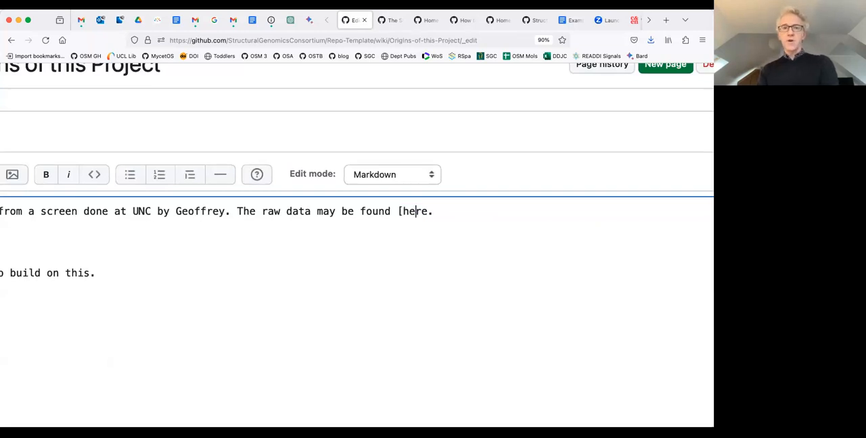
click(432, 211)
text(])
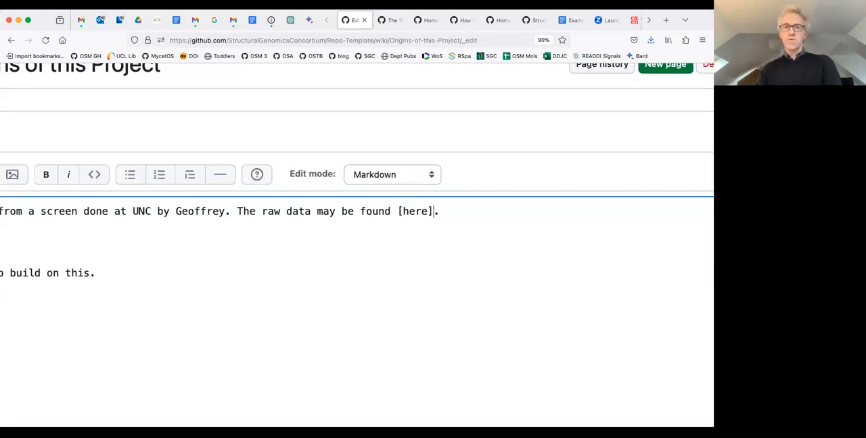
text(())
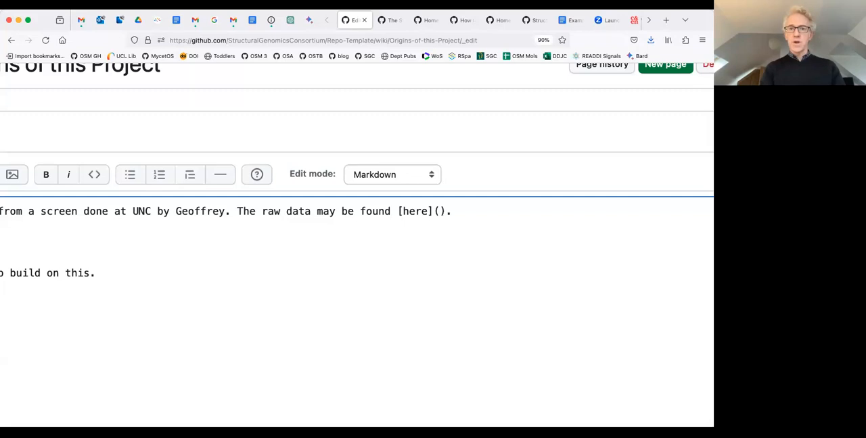
text(LINK)
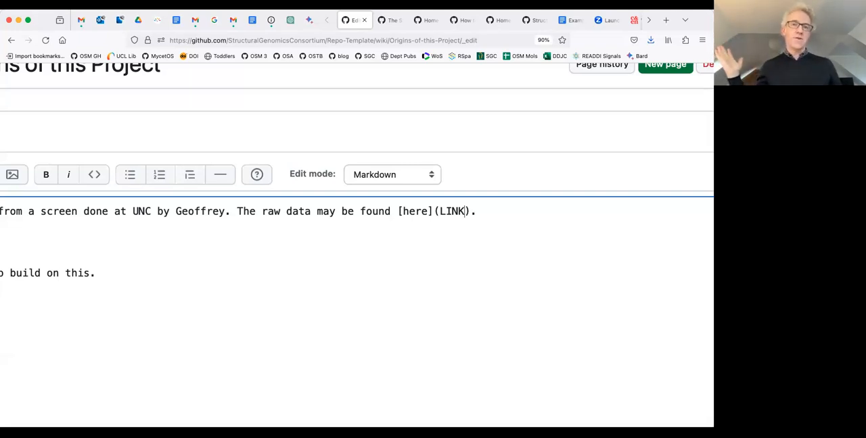
Remove the link markup around "here" in the opening paragraph, leaving it as plain text.
double_click(446, 211)
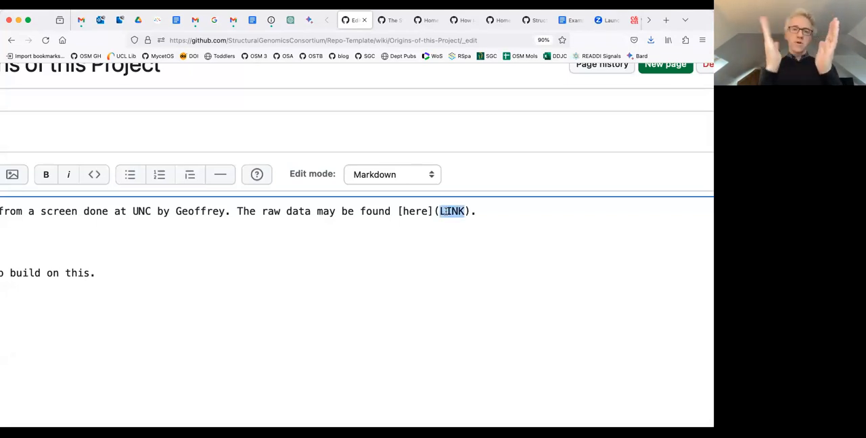
click(472, 211)
key(BackSpace)
key(BackSpace)
key(BackSpace)
key(BackSpace)
key(BackSpace)
key(BackSpace)
key(BackSpace)
key(BackSpace)
Open the link insertion dialog for the word "here" and cancel it.
double_click(409, 211)
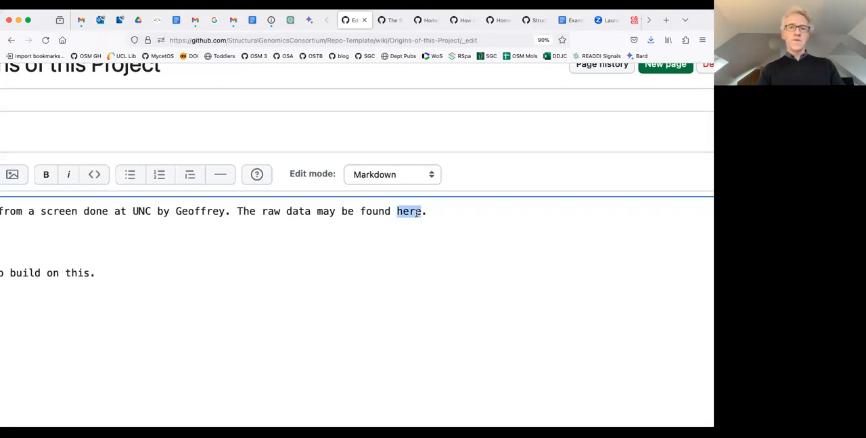
scroll(192, 215, left, 5)
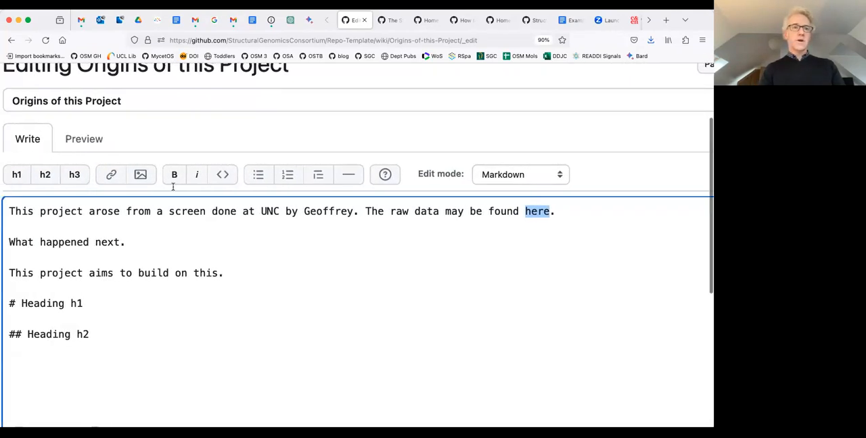
click(113, 174)
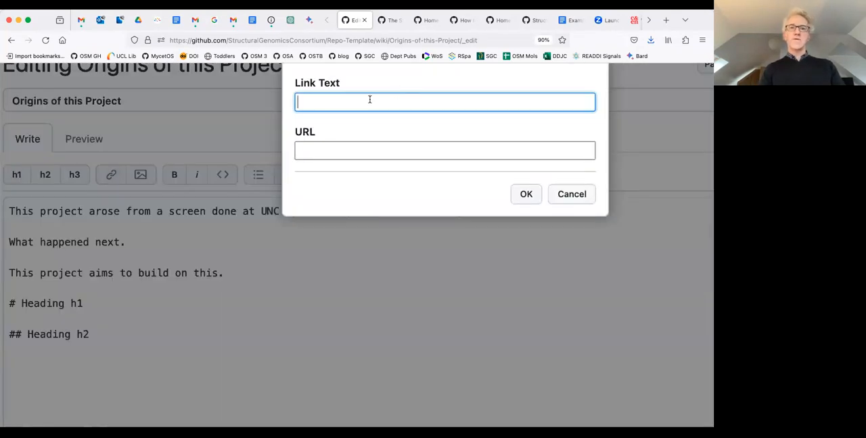
click(570, 194)
click(530, 212)
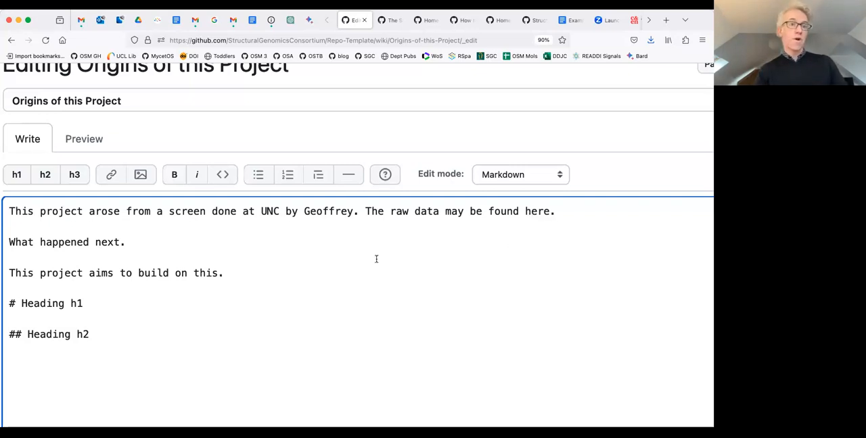
Save the Origins of this Project page.
scroll(376, 259, down, 5)
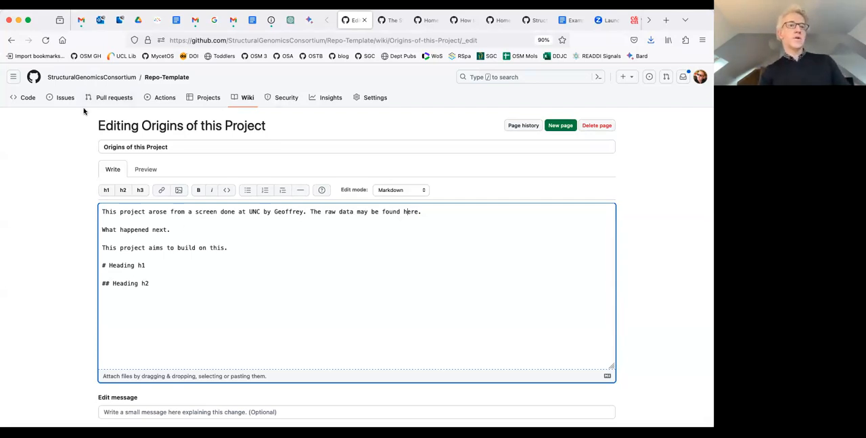
scroll(623, 329, down, 3)
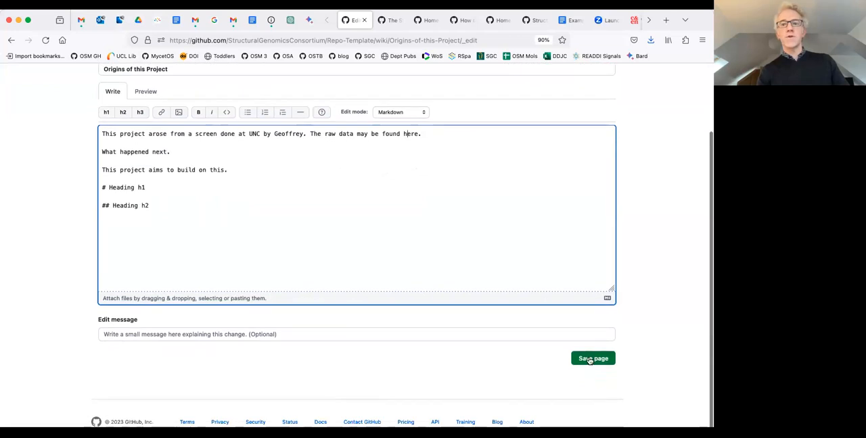
click(590, 359)
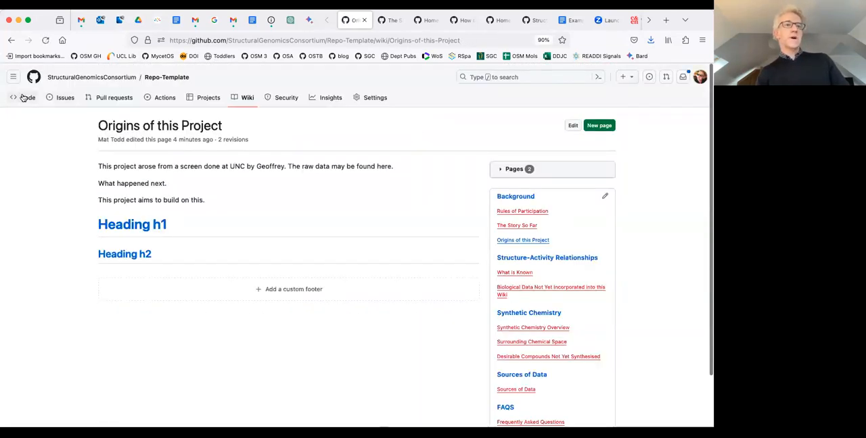
View Repo-Template's code page, examine the Wiki Pix folder in the CNP5-PLCZ1 repository, and return to the Repo-Template wiki's Home page.
click(24, 98)
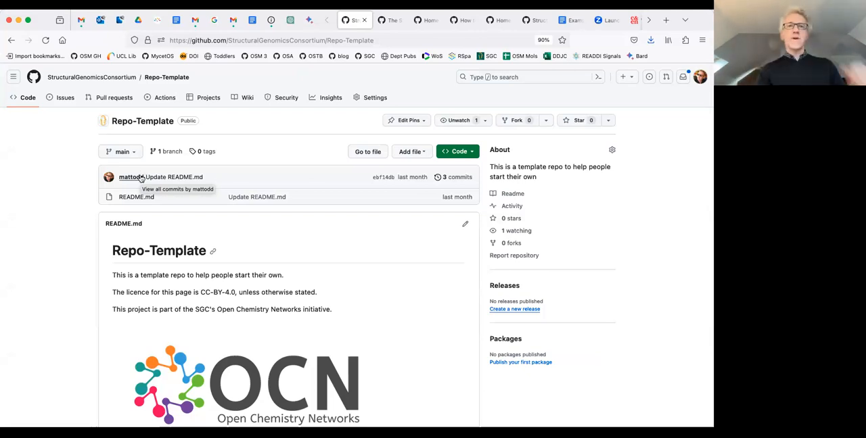
click(390, 22)
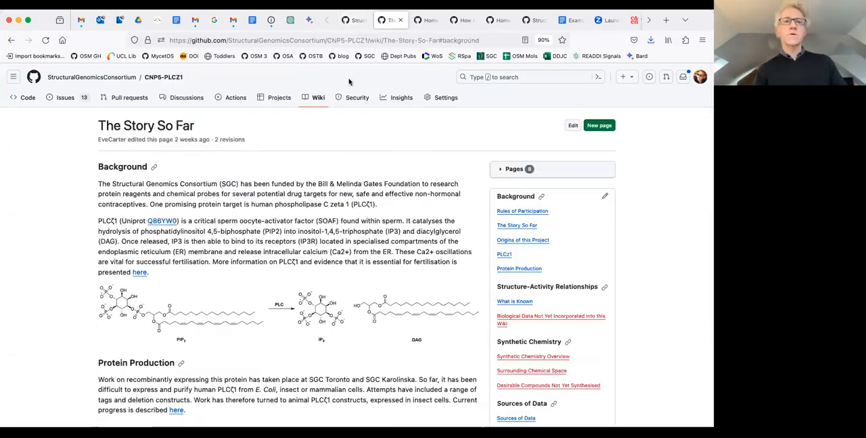
click(22, 98)
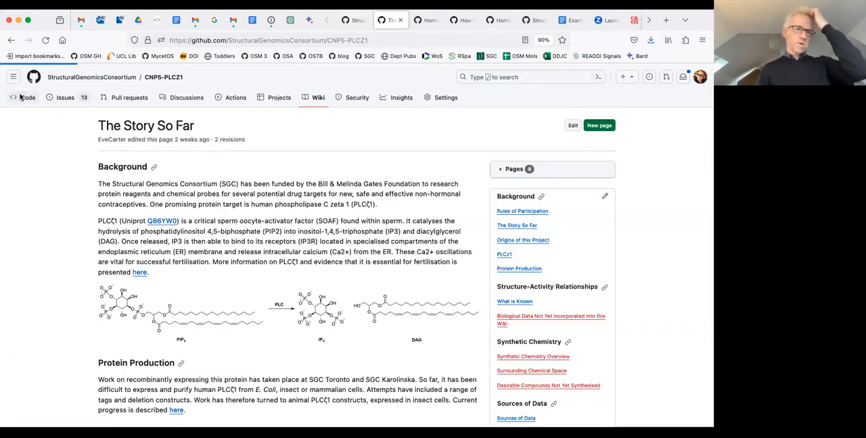
click(122, 230)
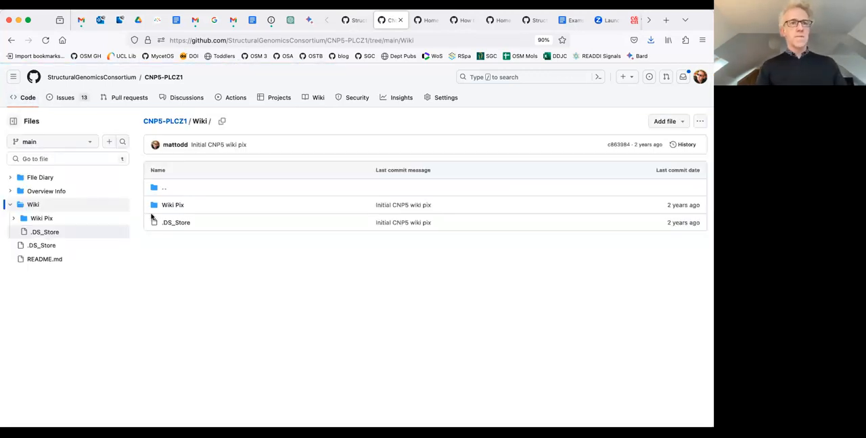
click(167, 205)
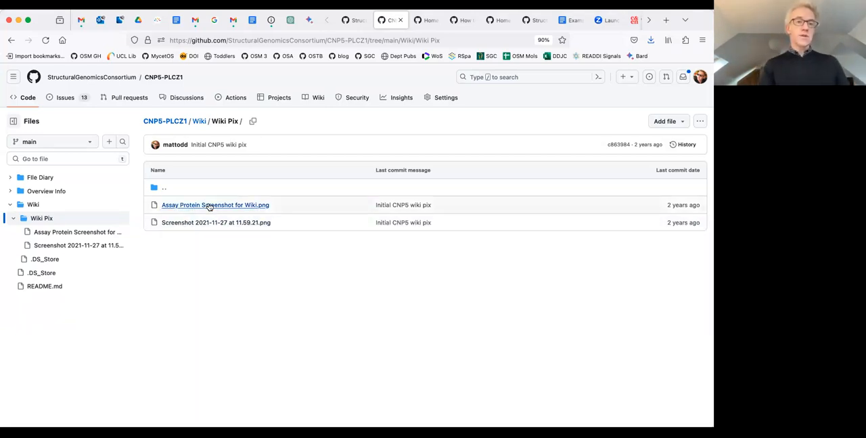
click(353, 20)
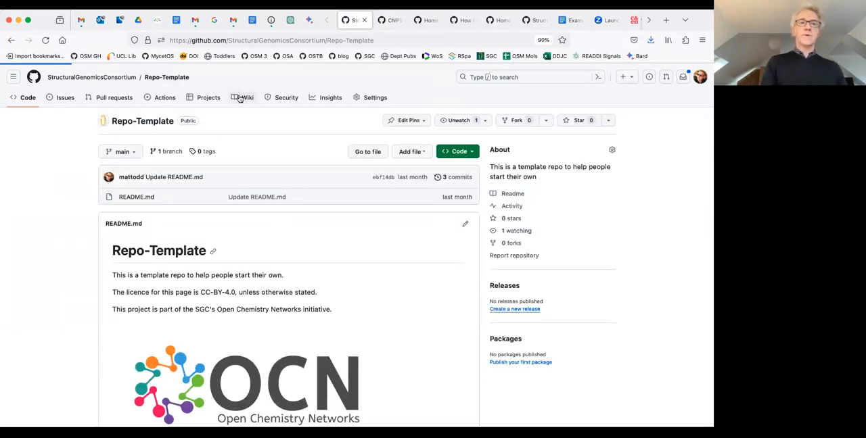
click(241, 98)
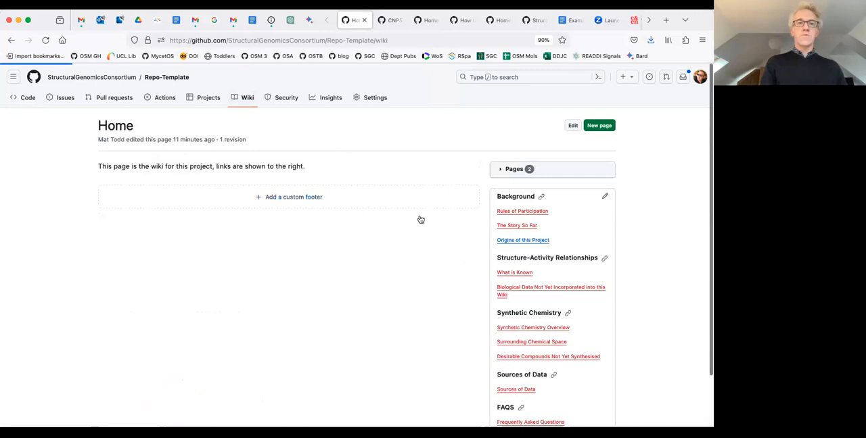
Open Origins of this Project for editing, select "here", and bring up the link options for CNP5-PLCZ1's Assay Protein Screenshot for Wiki.png.
click(573, 127)
double_click(409, 212)
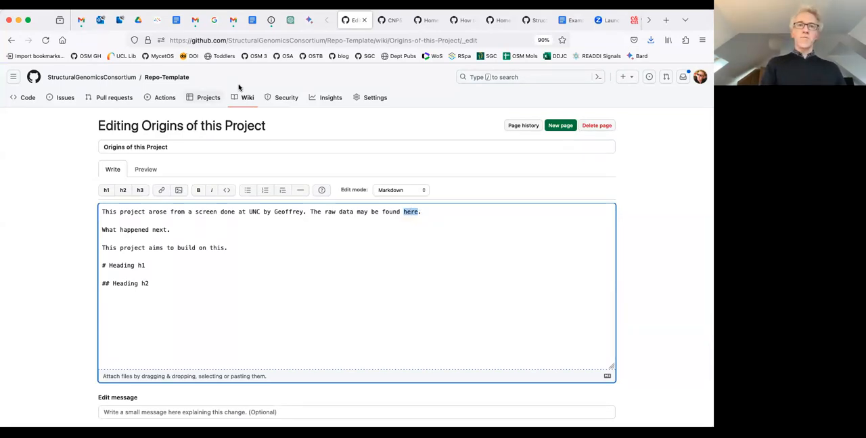
click(390, 20)
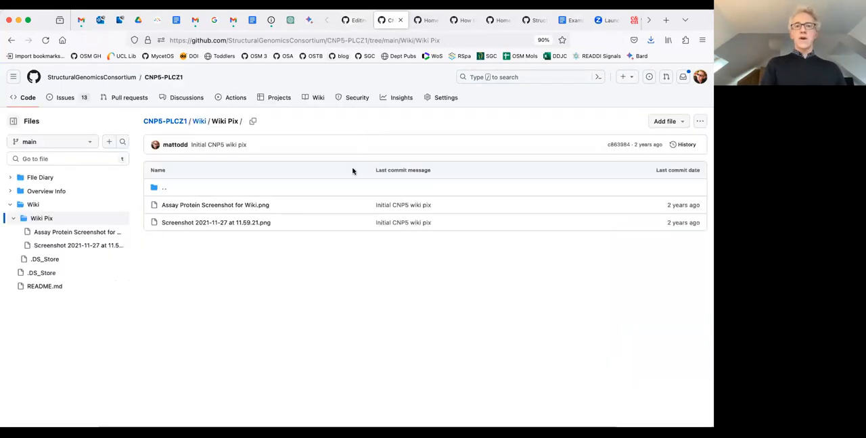
right_click(248, 205)
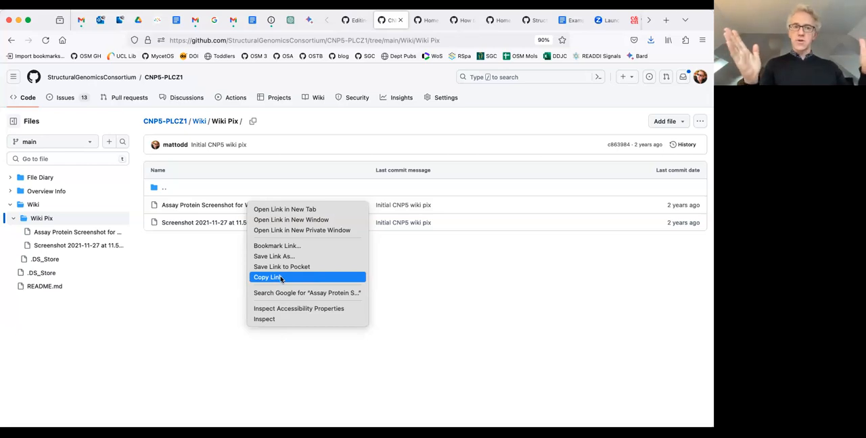
click(351, 28)
click(350, 26)
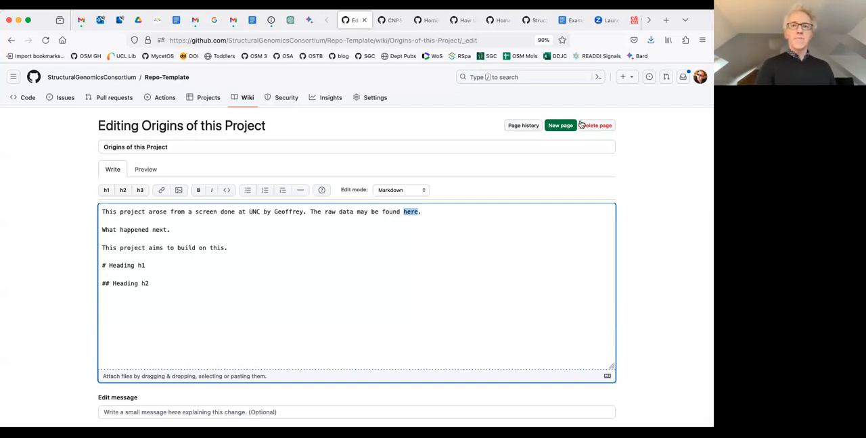
Leave the editor and examine the Origins of this Project page along with the heading outline in its page list.
scroll(651, 181, down, 3)
click(586, 359)
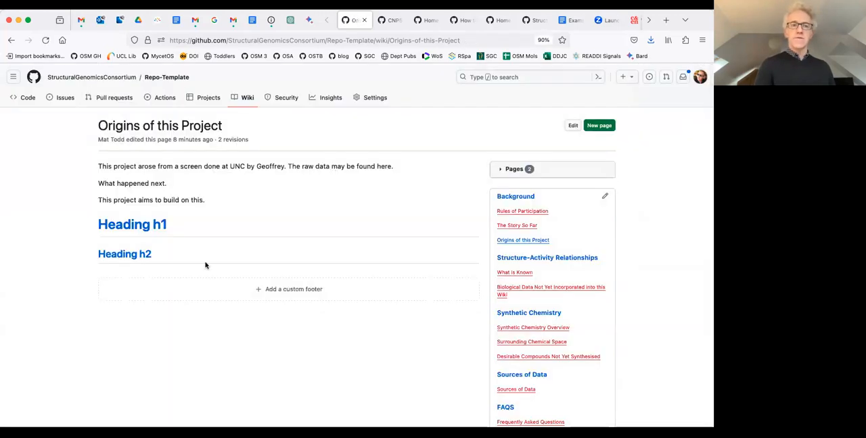
scroll(329, 243, down, 2)
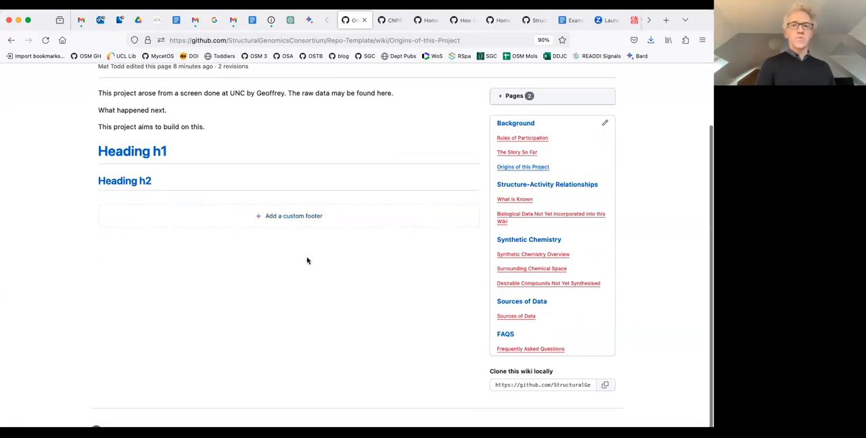
scroll(306, 260, up, 2)
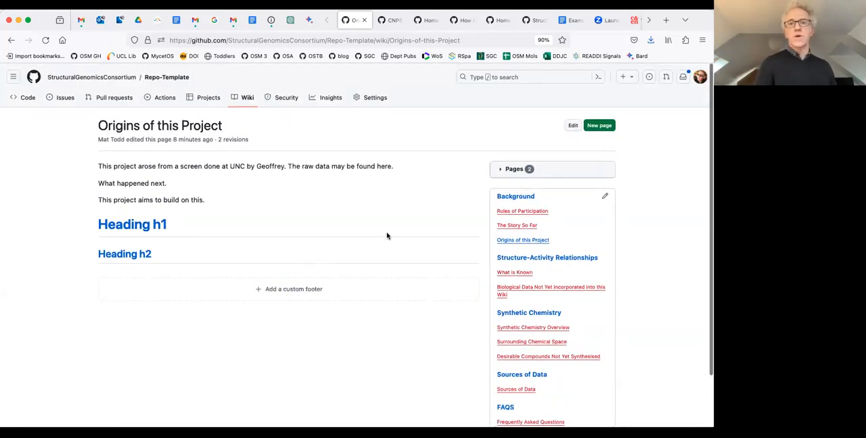
click(504, 175)
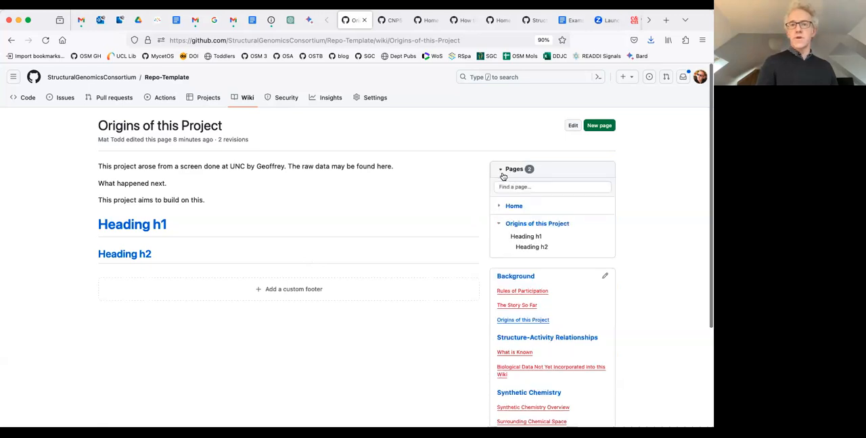
click(503, 174)
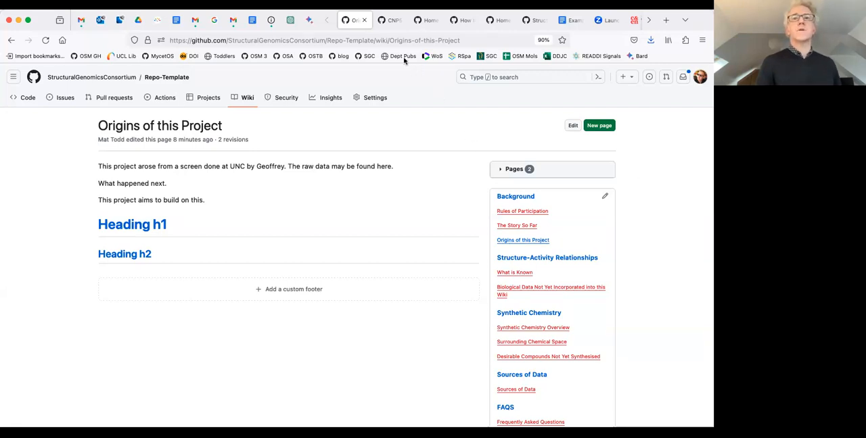
Return from the Wiki Pix folder to the CNP5-PLCZ1 repository's main code page.
click(426, 20)
click(383, 21)
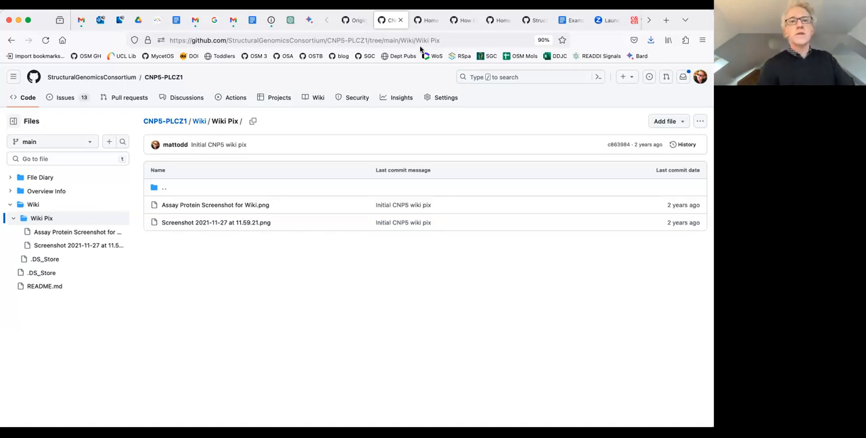
click(357, 26)
click(386, 21)
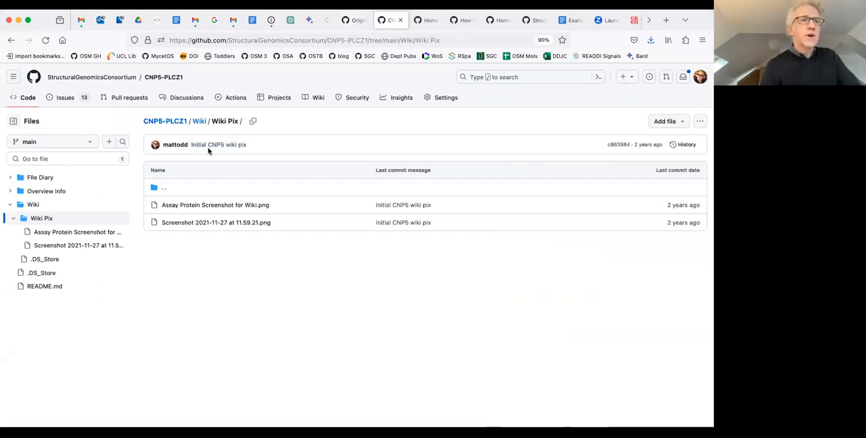
click(12, 40)
click(12, 41)
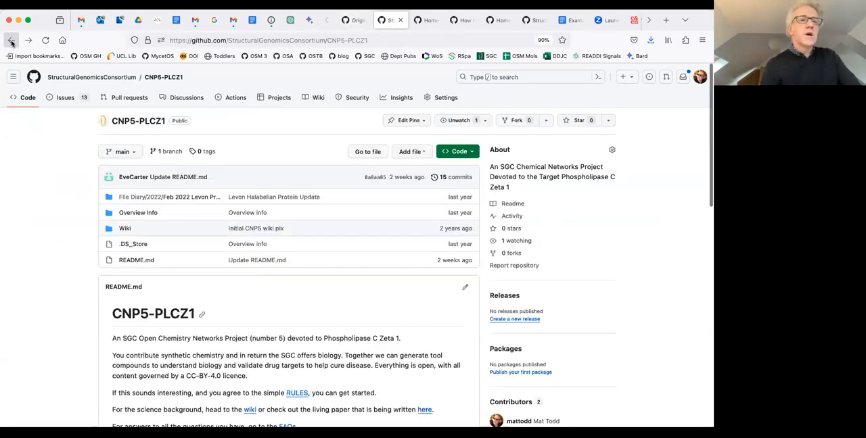
View the OpenSourceMalaria Series3, TechOps and OpenSourceMycetoma Series-2-Aminothiazoles wikis as examples, returning to the Series3 wiki.
click(424, 22)
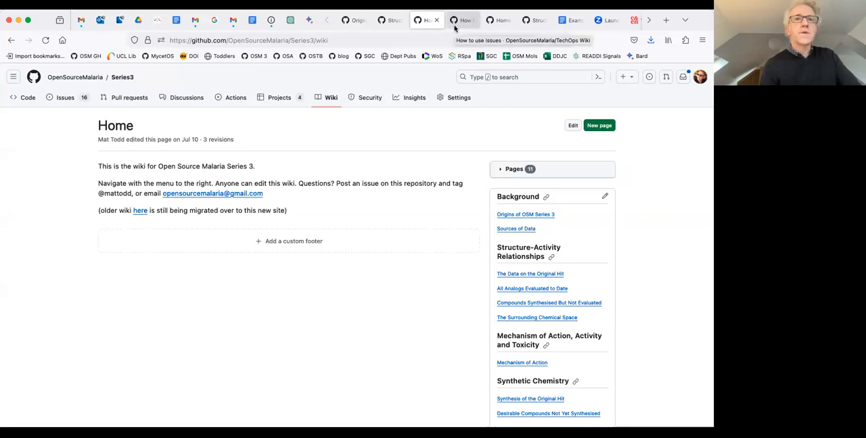
click(456, 24)
click(499, 25)
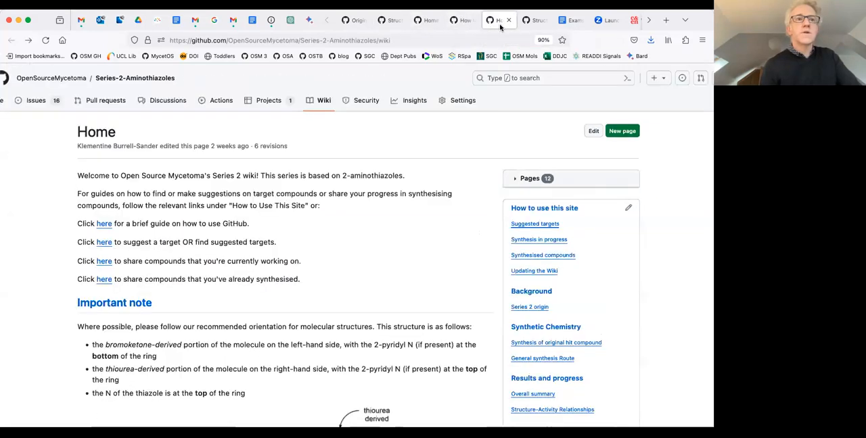
click(432, 21)
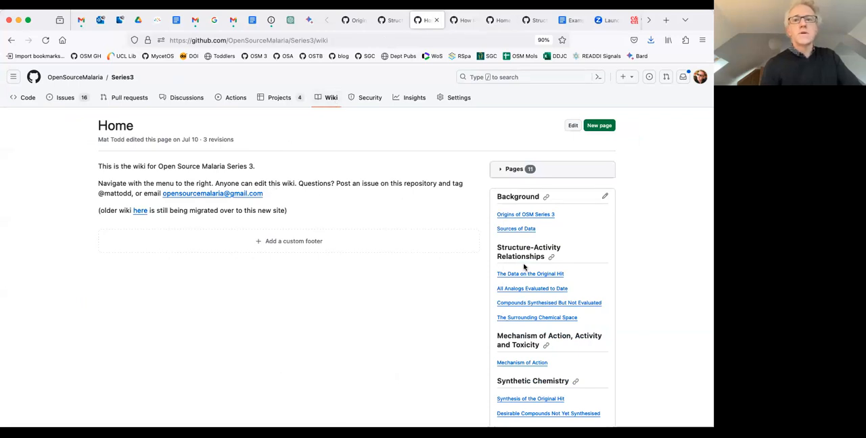
Examine the sidebar sections of the Series3 wiki and open its Mechanism of Action page.
scroll(525, 269, down, 1)
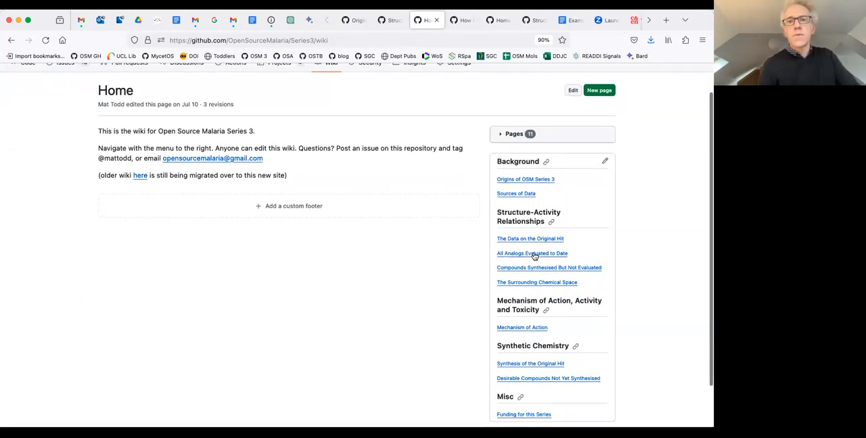
scroll(534, 254, down, 1)
scroll(535, 256, up, 2)
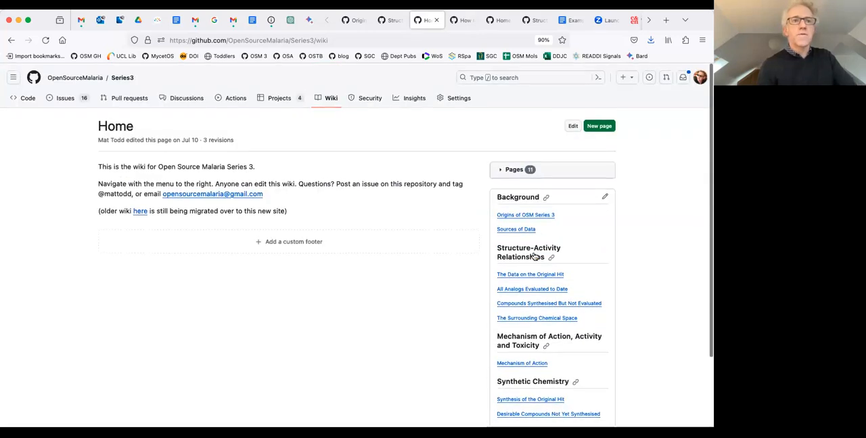
scroll(534, 255, down, 1)
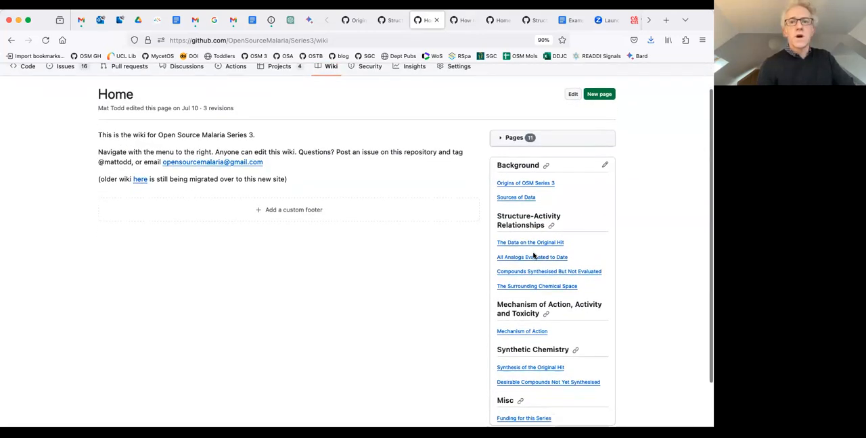
scroll(533, 255, down, 2)
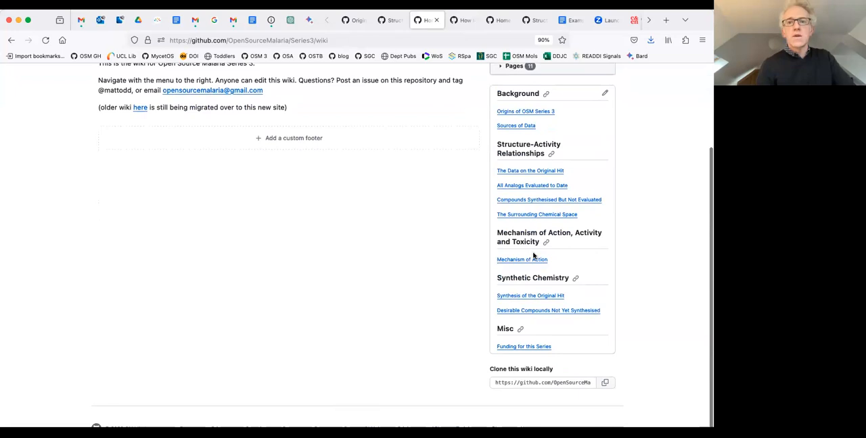
click(528, 259)
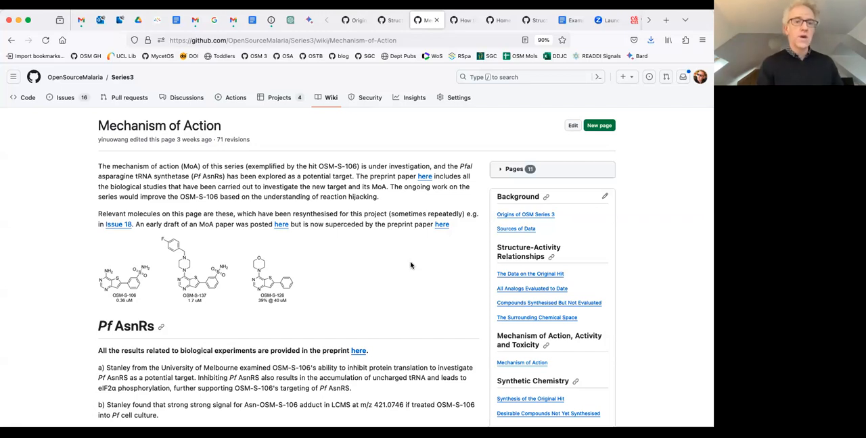
Read through the Mechanism of Action page, examining its headings, molecule images and inline links.
scroll(410, 265, down, 4)
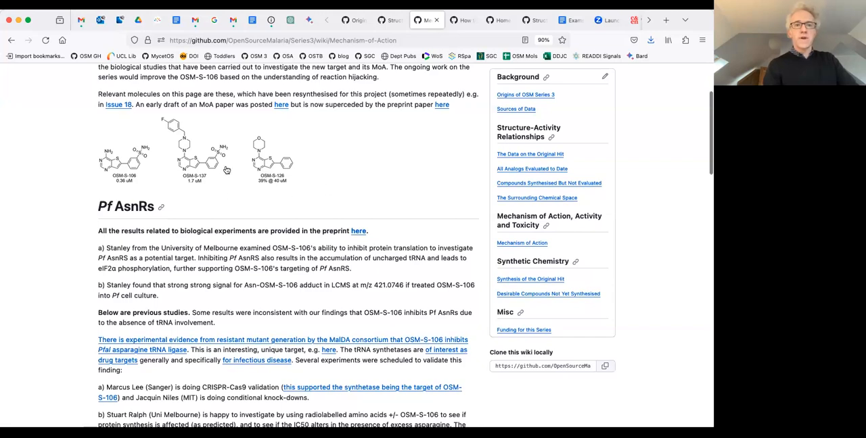
scroll(210, 252, down, 4)
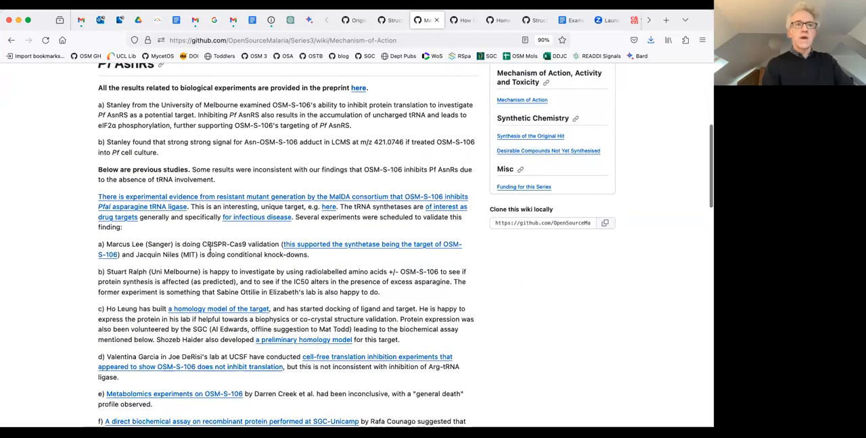
scroll(210, 253, down, 6)
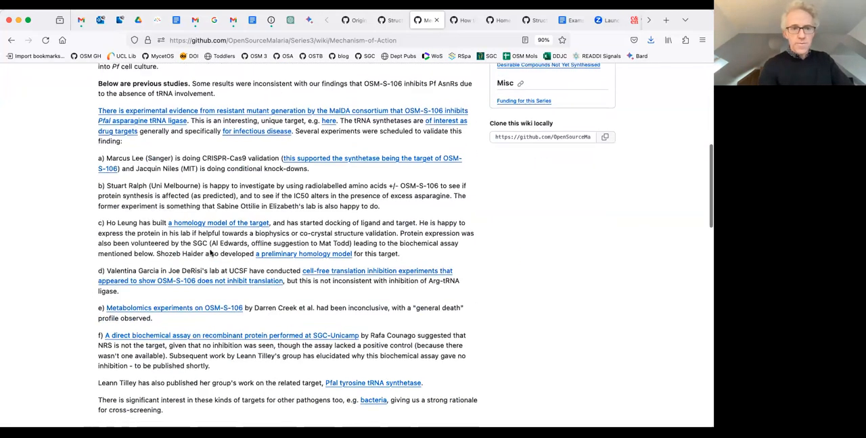
scroll(210, 253, down, 2)
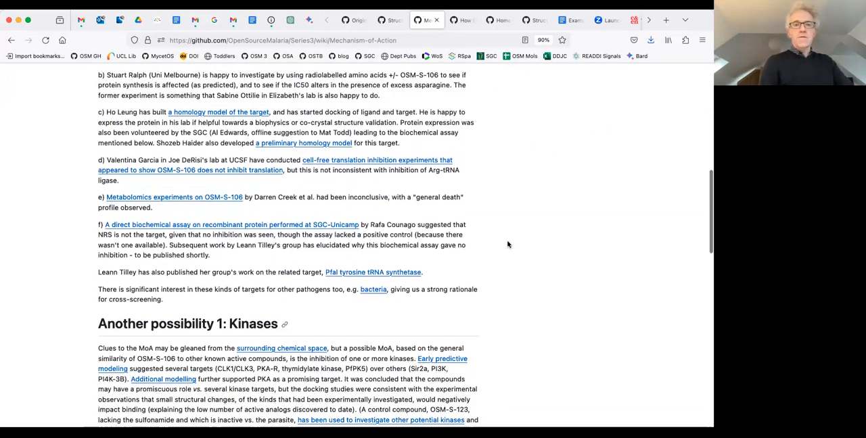
scroll(507, 244, up, 1)
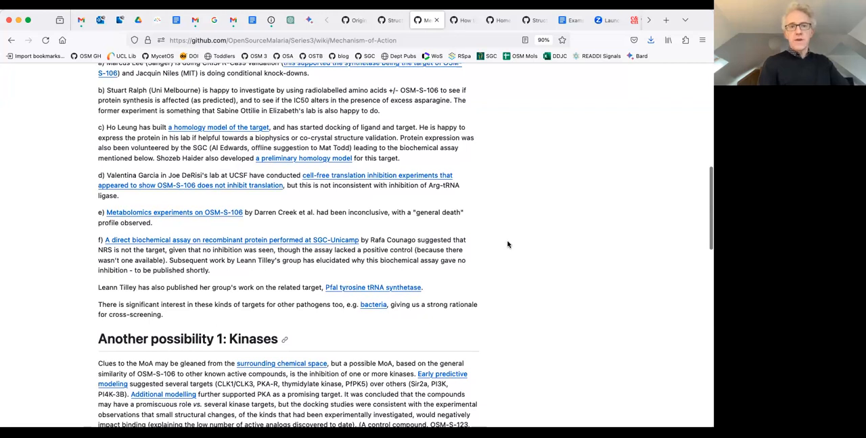
scroll(508, 244, up, 3)
scroll(508, 244, up, 2)
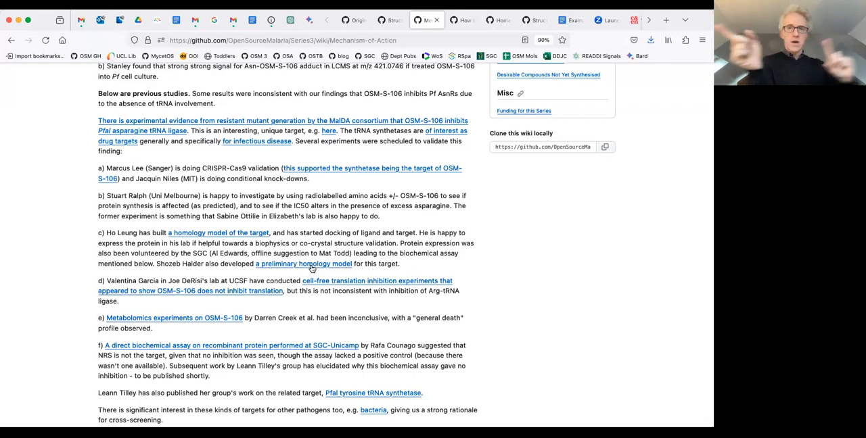
scroll(312, 269, up, 8)
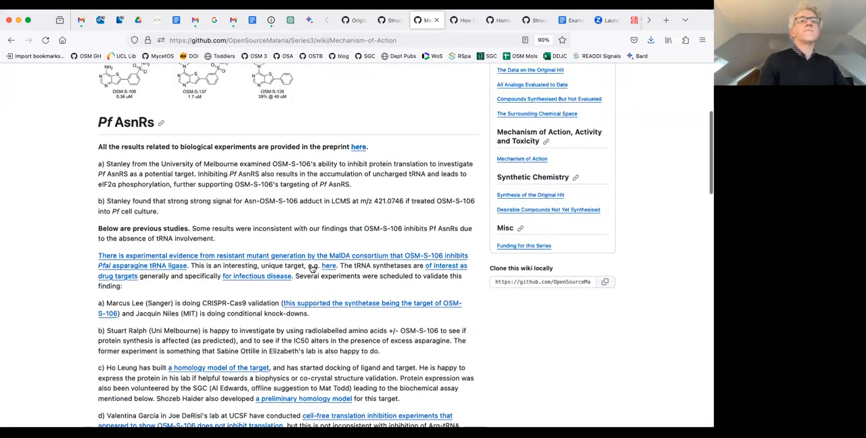
scroll(215, 212, up, 3)
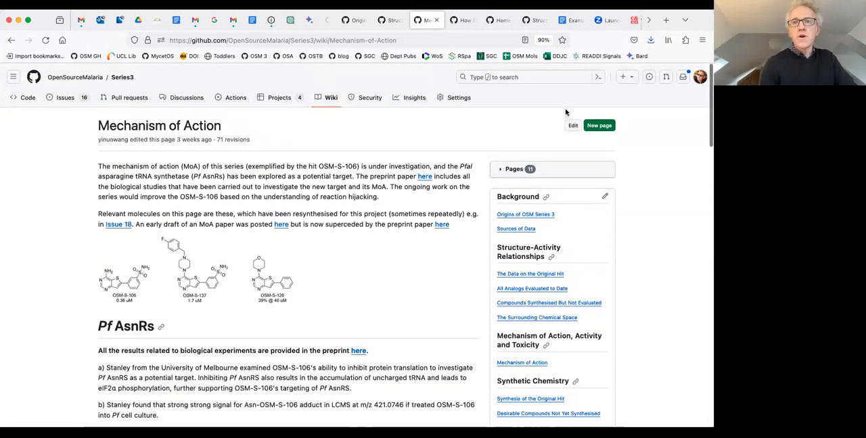
Examine the Markdown source of the Mechanism of Action page and return to the rendered page.
click(572, 126)
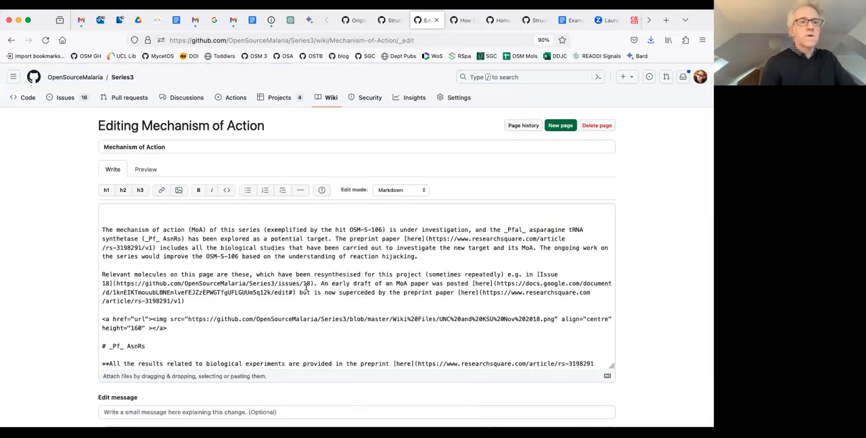
scroll(305, 287, down, 3)
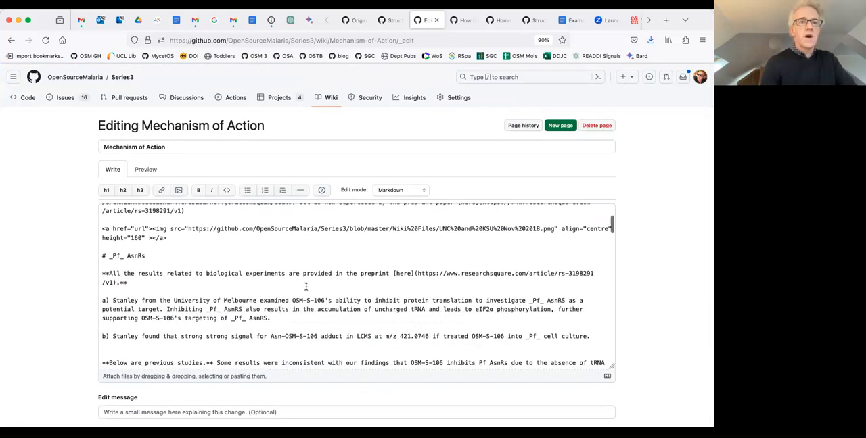
scroll(306, 287, up, 1)
scroll(306, 286, up, 2)
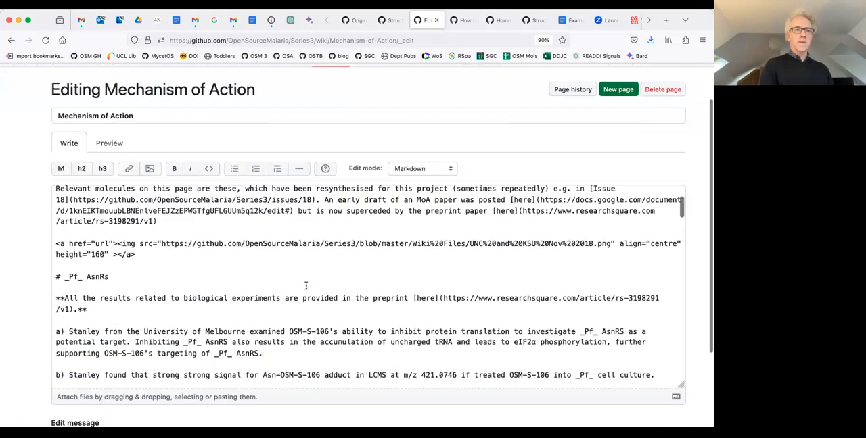
click(12, 41)
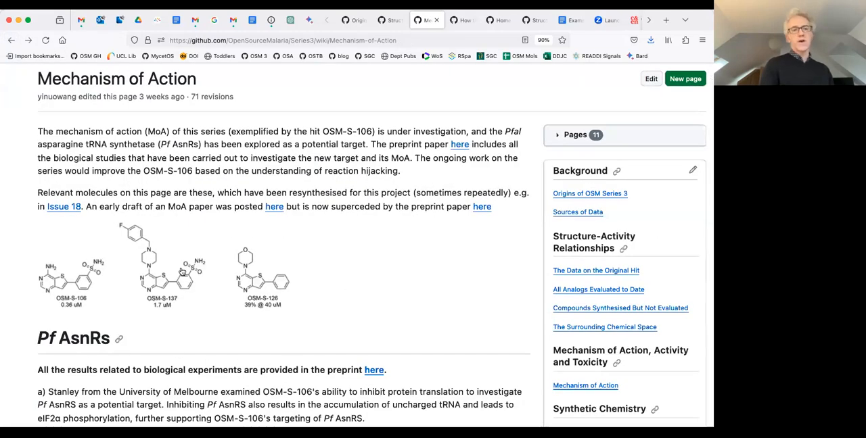
Reopen the Mechanism of Action source and highlight the HTML image tag above the Pf AsnRs heading to examine it.
click(651, 80)
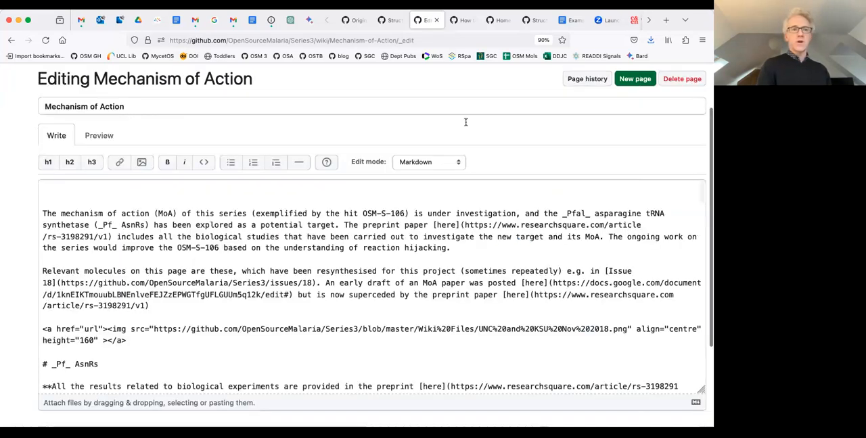
scroll(77, 274, down, 2)
drag(126, 287, 39, 275)
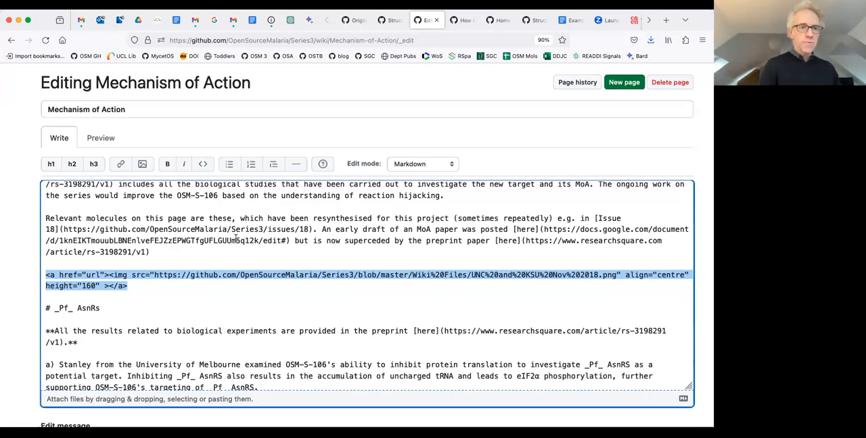
click(195, 264)
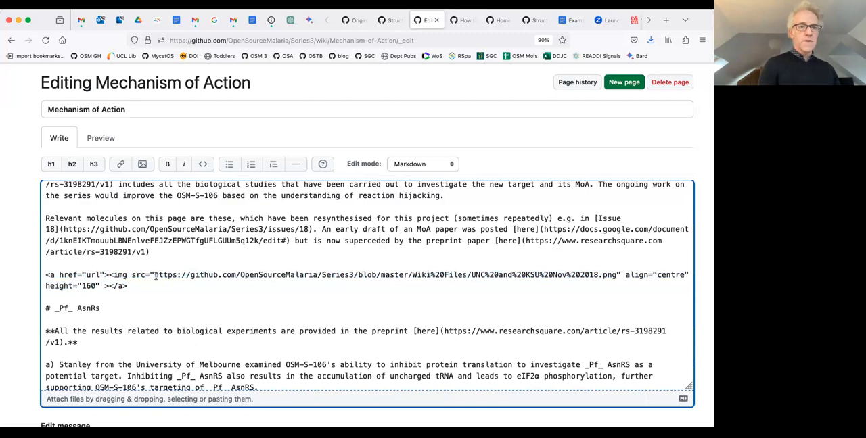
Highlight the UNC and KSU Nov 2018 PNG address inside the HTML image tag to examine its repository file path.
drag(155, 275, 616, 276)
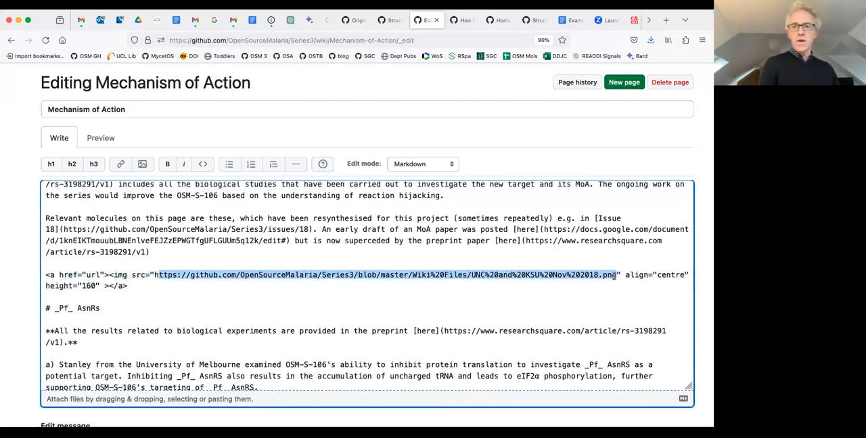
click(370, 274)
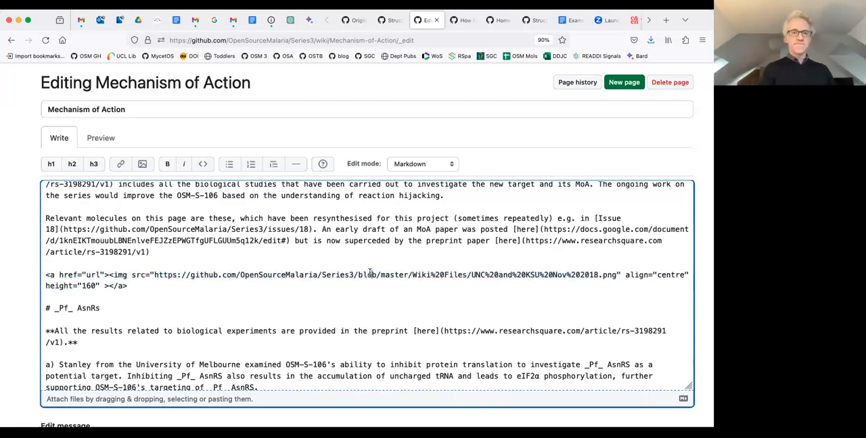
drag(154, 274, 617, 278)
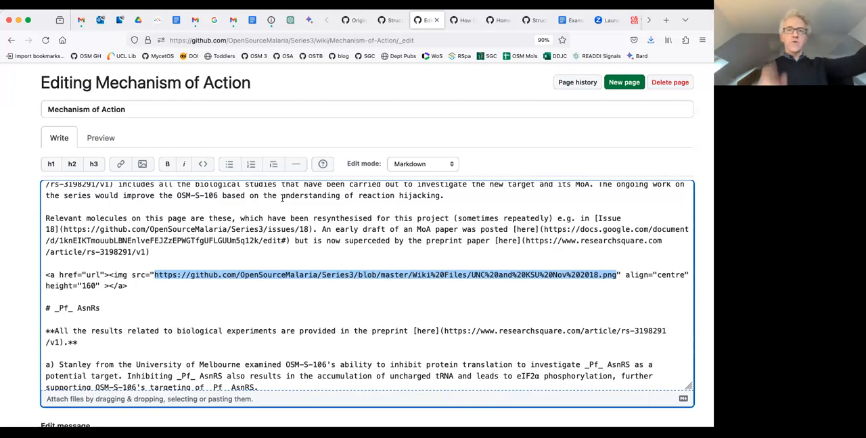
Switch to the TechOps How to use Issues page and examine its HTML image-embedding example, highlighting the whole tag and its image address.
click(463, 22)
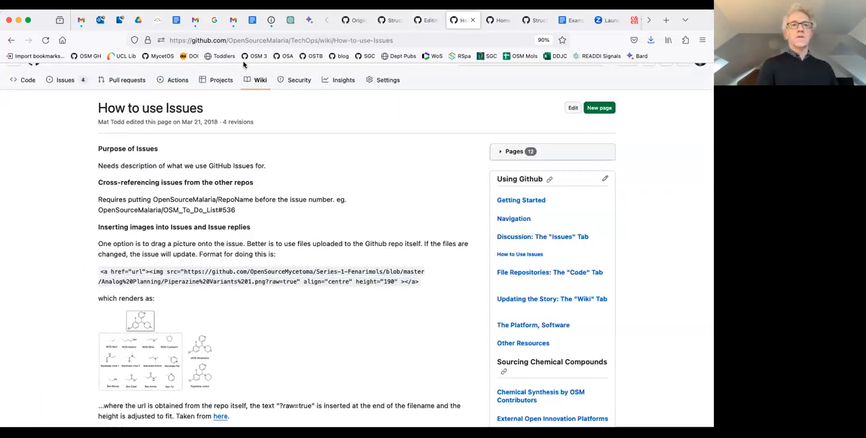
click(233, 41)
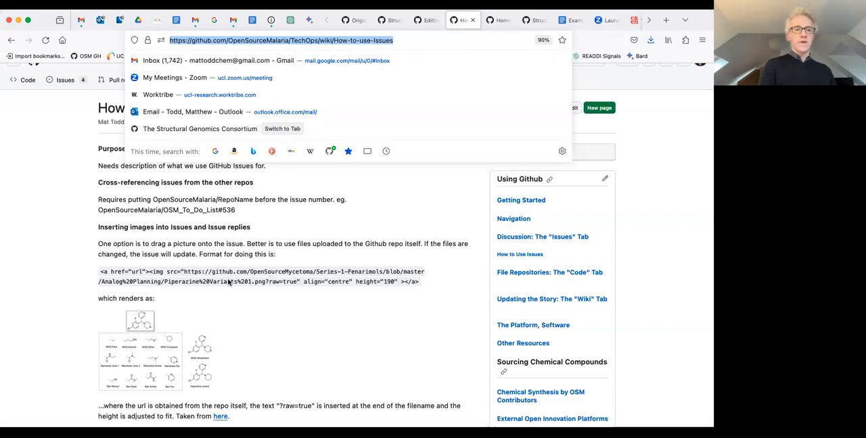
click(118, 273)
drag(100, 272, 430, 285)
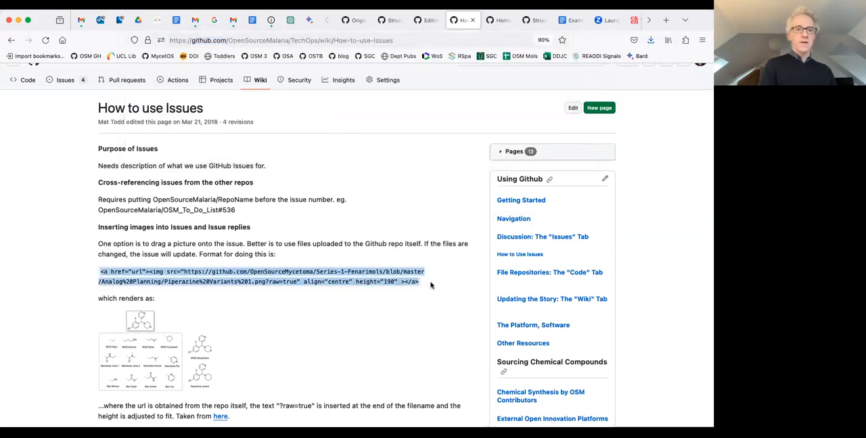
scroll(433, 285, down, 3)
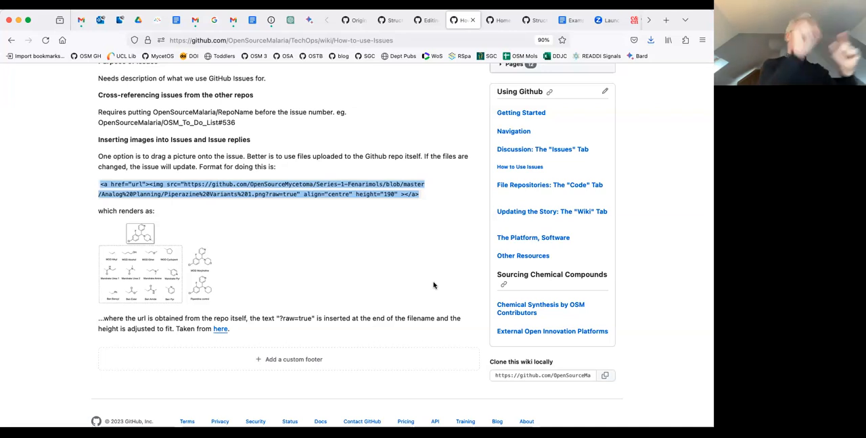
click(183, 181)
drag(183, 184, 264, 194)
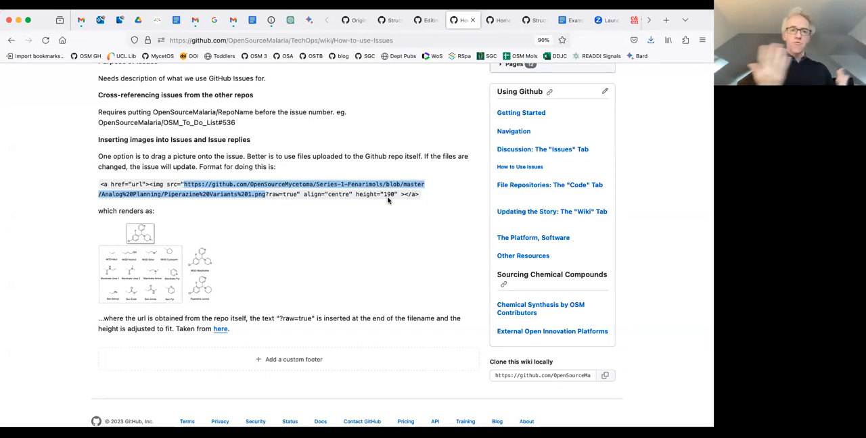
click(301, 219)
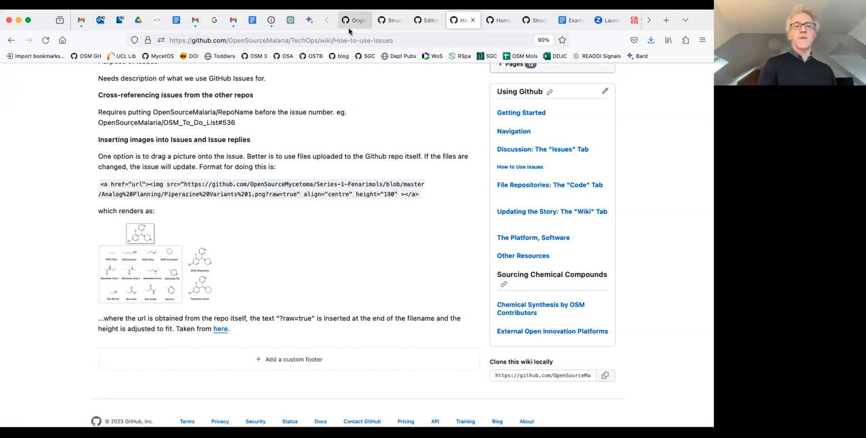
Switch to the CNP5-PLCZ1 repository and open The Story So Far page in its wiki.
click(382, 23)
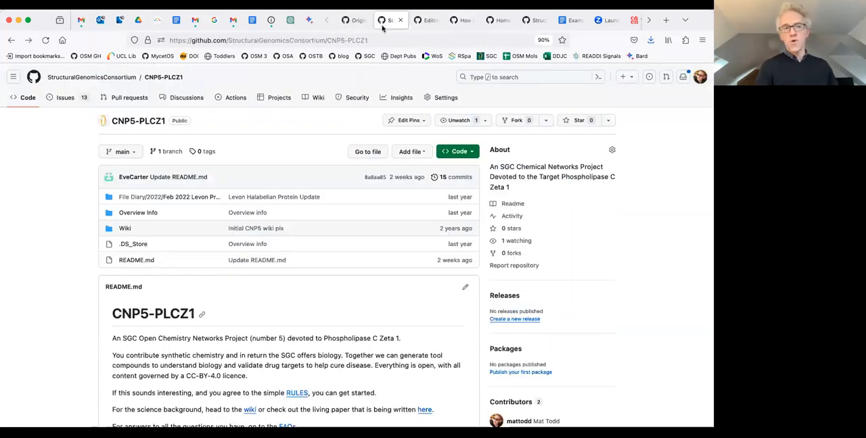
scroll(262, 247, down, 2)
scroll(294, 211, up, 2)
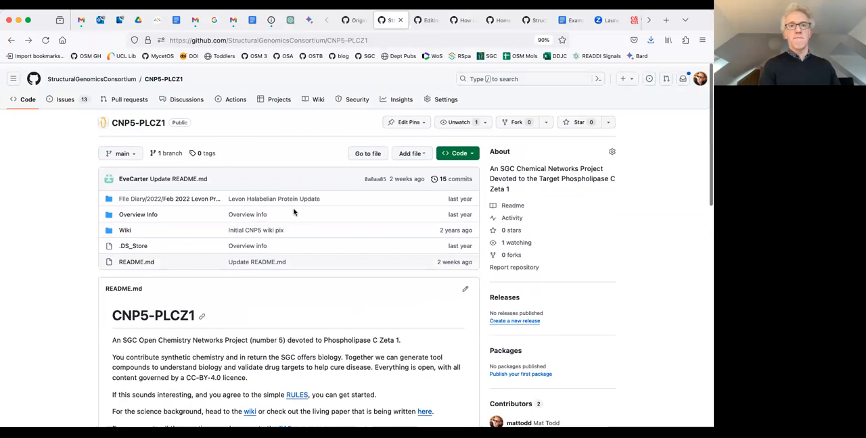
click(315, 99)
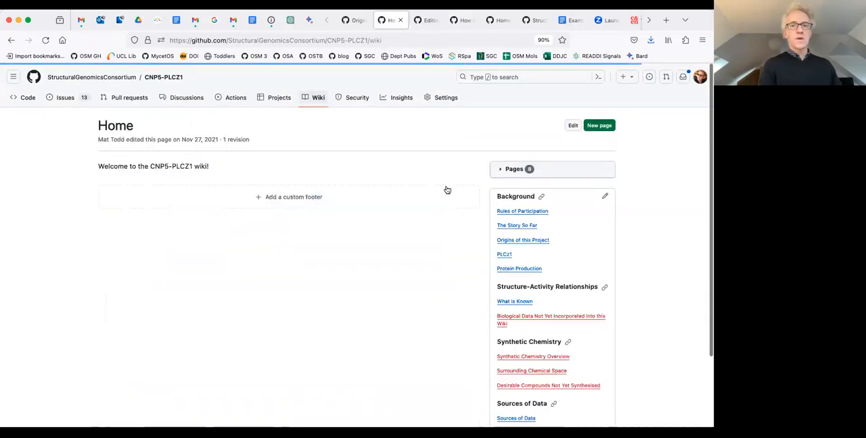
click(512, 225)
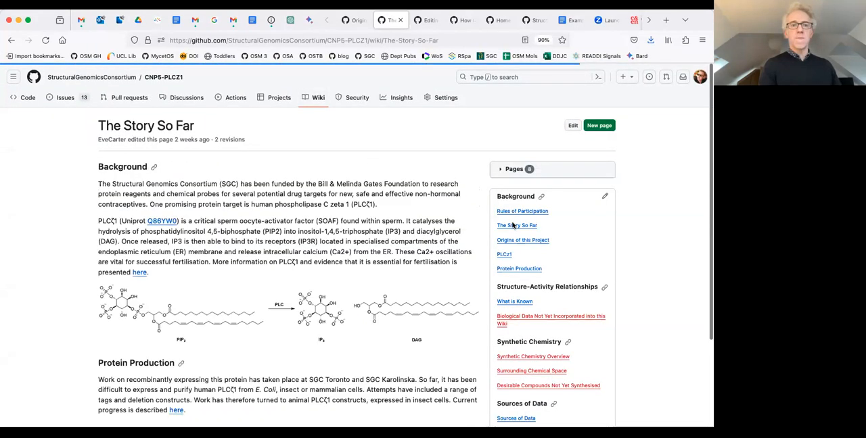
Open the Markdown source of The Story So Far and highlight the image line above the Protein Production heading.
click(572, 128)
scroll(305, 261, down, 2)
scroll(305, 261, down, 2)
scroll(305, 261, up, 1)
scroll(656, 185, down, 1)
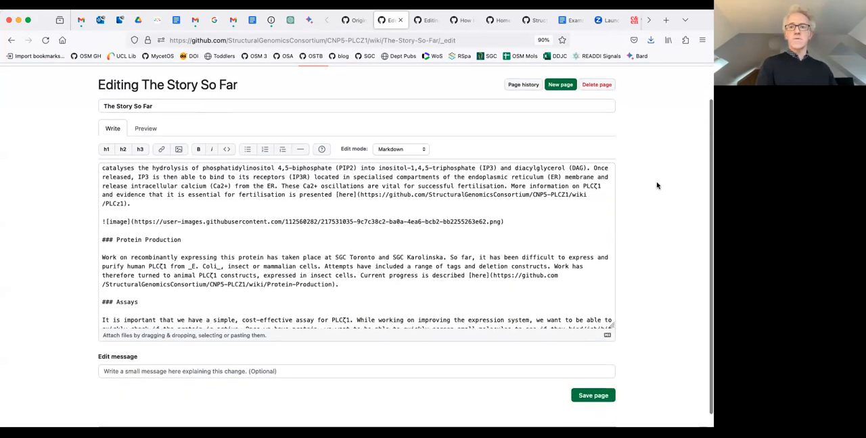
scroll(656, 185, down, 1)
drag(102, 187, 514, 194)
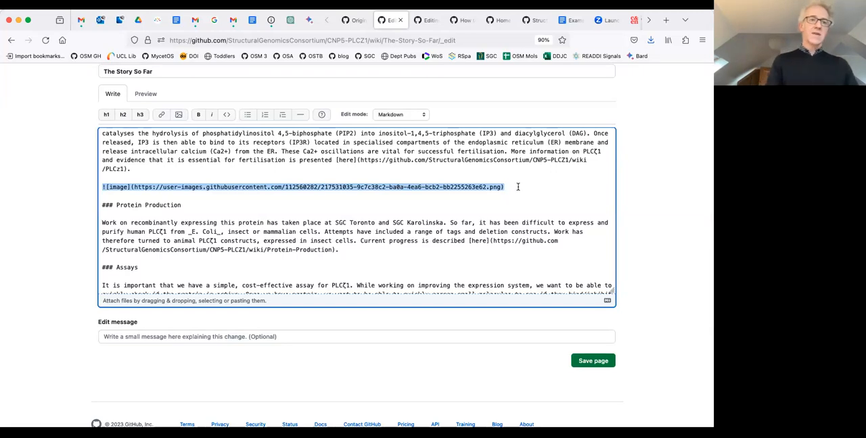
Highlight only the user-images address within the parentheses of the Markdown image line to examine it.
scroll(518, 187, up, 1)
scroll(474, 193, up, 1)
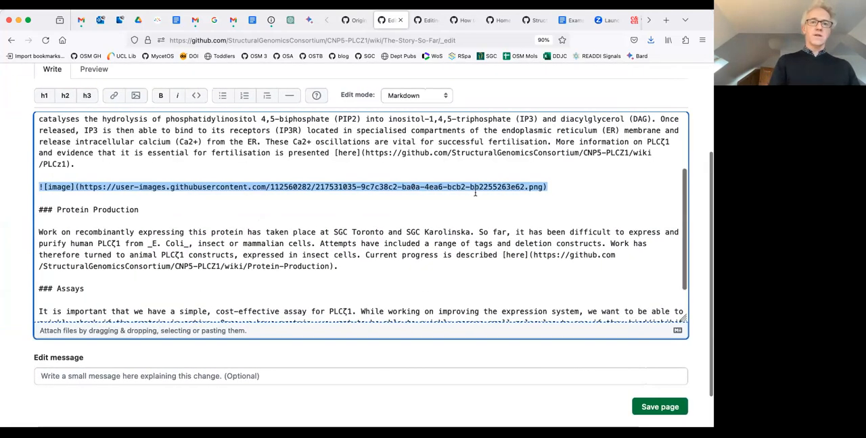
scroll(475, 193, left, 1)
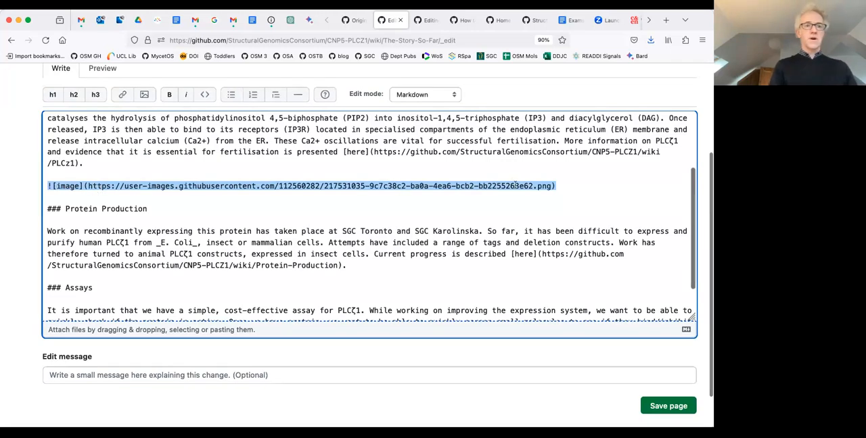
click(87, 189)
drag(87, 189, 551, 192)
key(shift+Left)
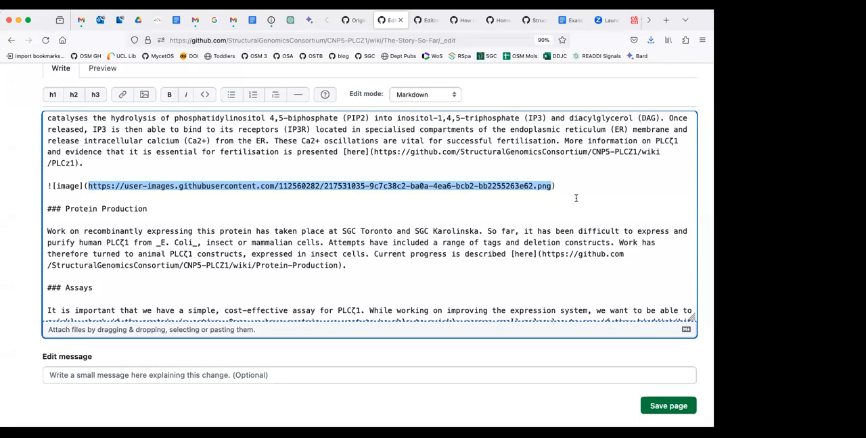
click(197, 163)
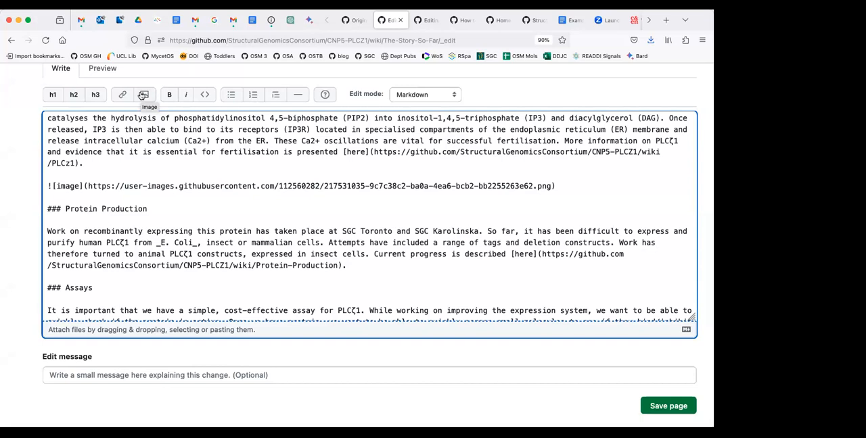
Open the Repo-Template Origins of this Project page for editing below Heading h2, and view the Insert Image dialog without inserting anything.
click(351, 21)
click(574, 127)
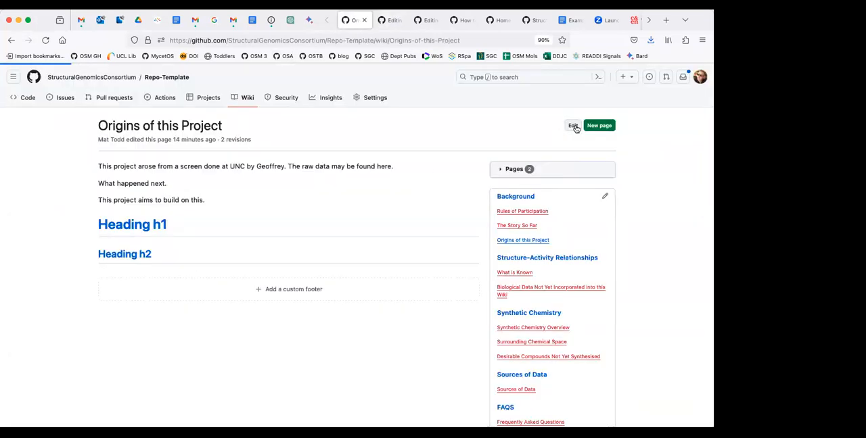
click(120, 295)
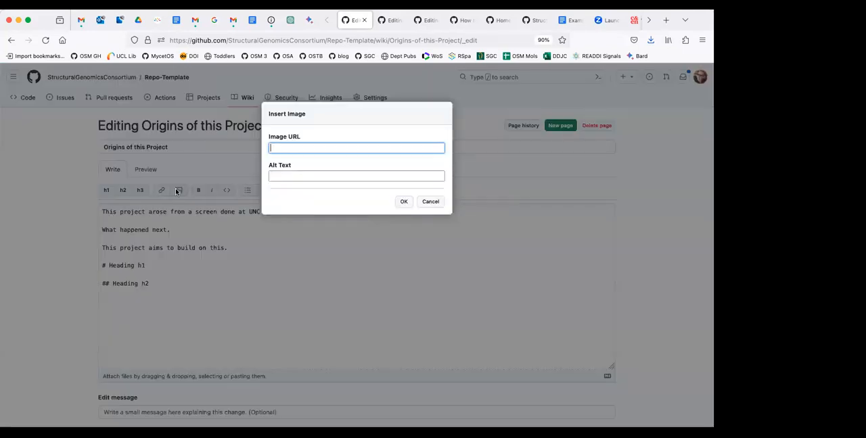
click(177, 190)
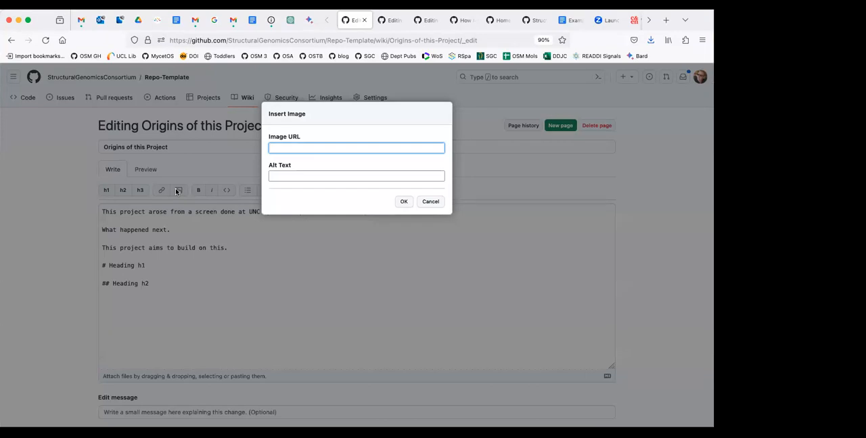
click(431, 203)
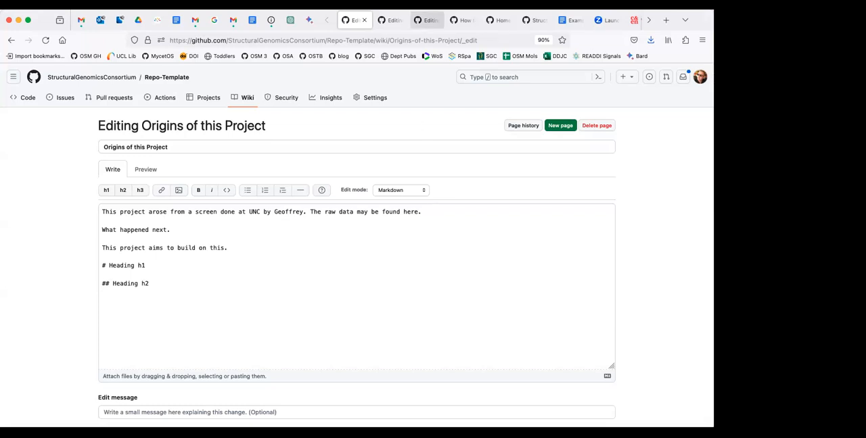
Return to the CNP5-PLCZ1 repository and open its issue Assay to measure PLCz1 activity.
click(391, 22)
click(12, 40)
click(66, 87)
scroll(325, 187, down, 5)
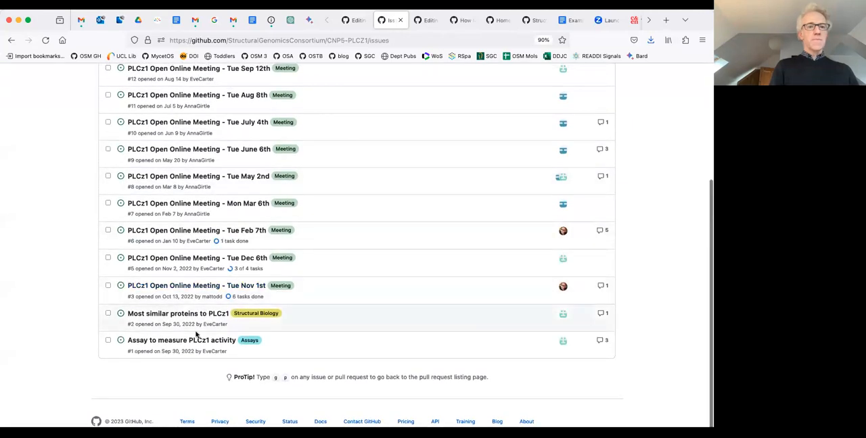
click(194, 340)
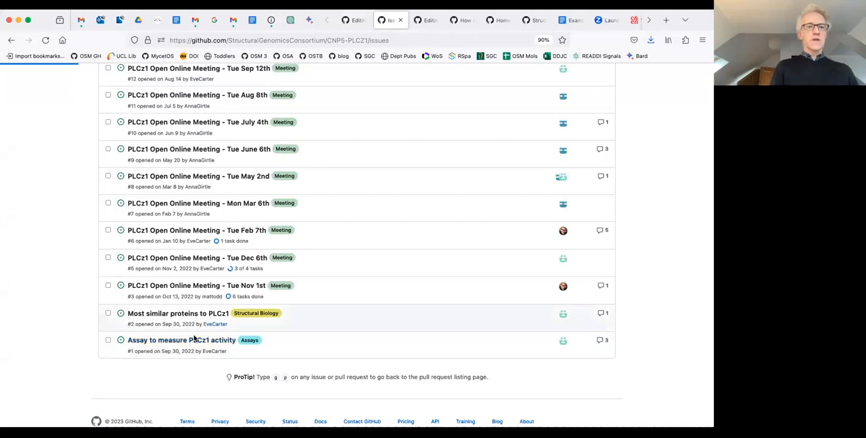
Find the WH-15 assay scheme in the issue's comments and open that image in its own browser tab.
scroll(322, 207, down, 5)
scroll(323, 208, down, 5)
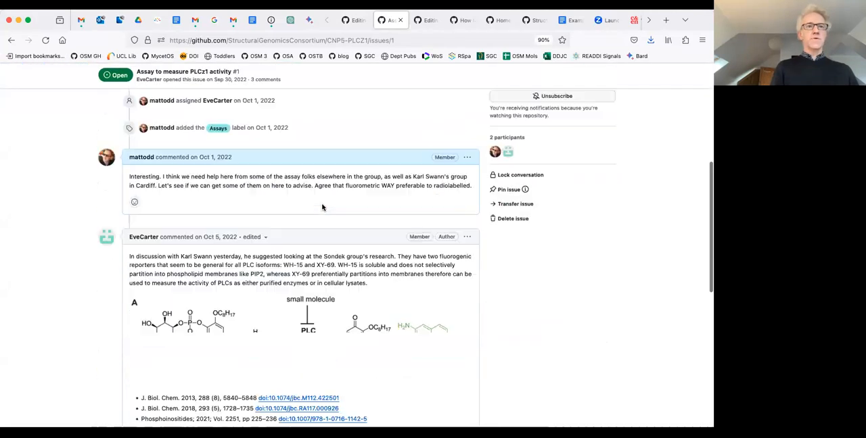
click(323, 208)
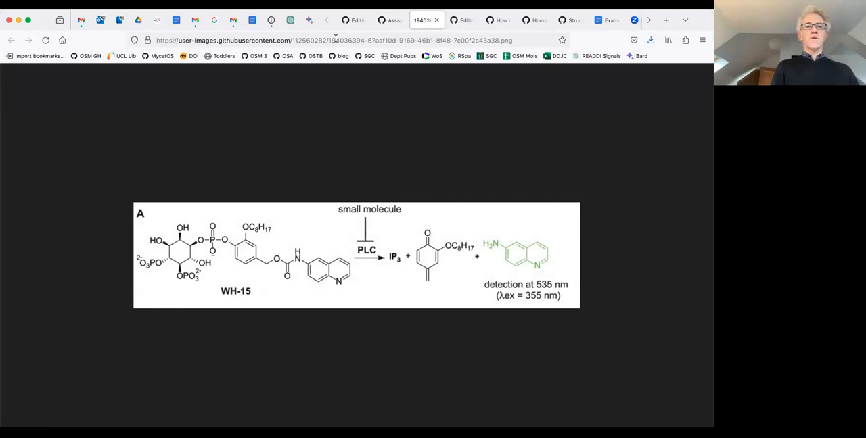